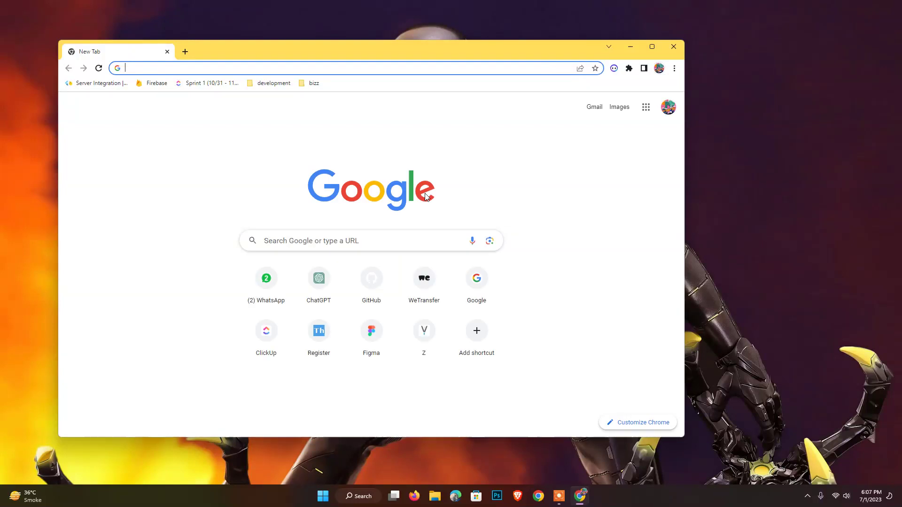
Maximize Chrome and search Google for 'unsplash developer'.
{"action": "left_click", "coordinate": [652, 46]}
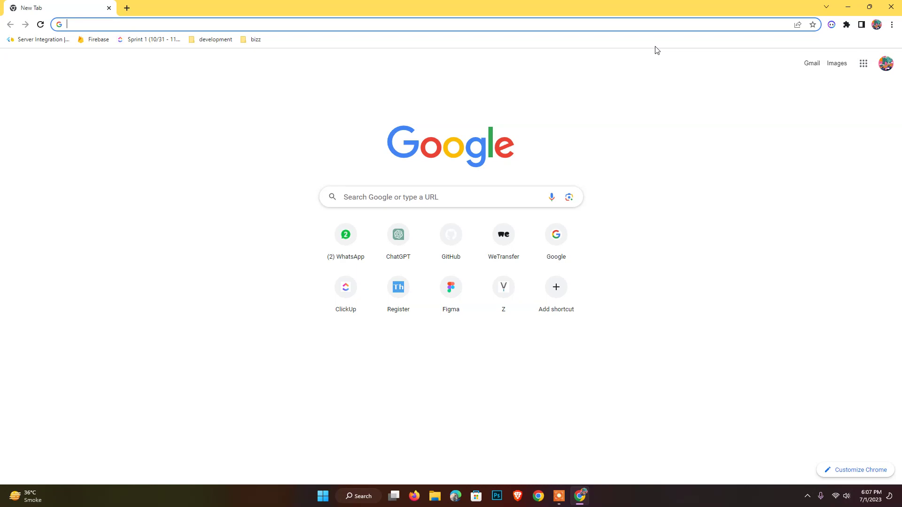
{"action": "type", "text": "google"}
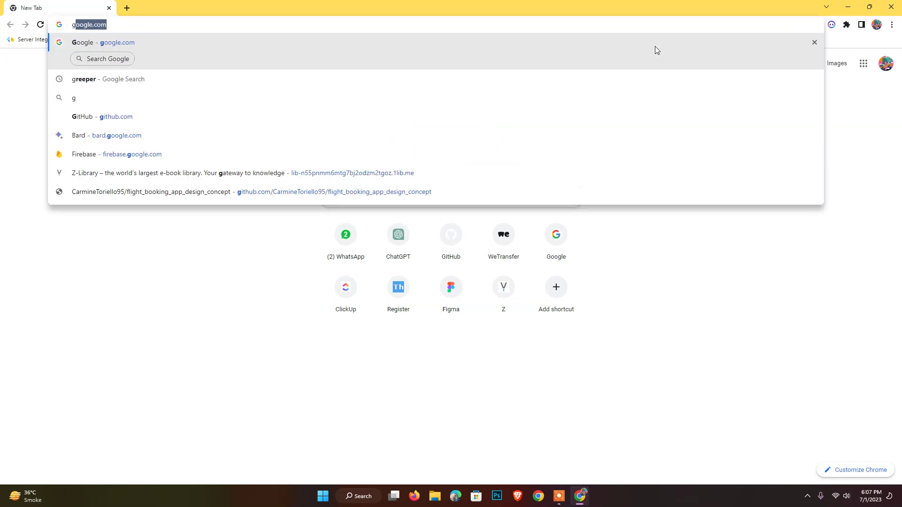
{"action": "key", "text": "Return"}
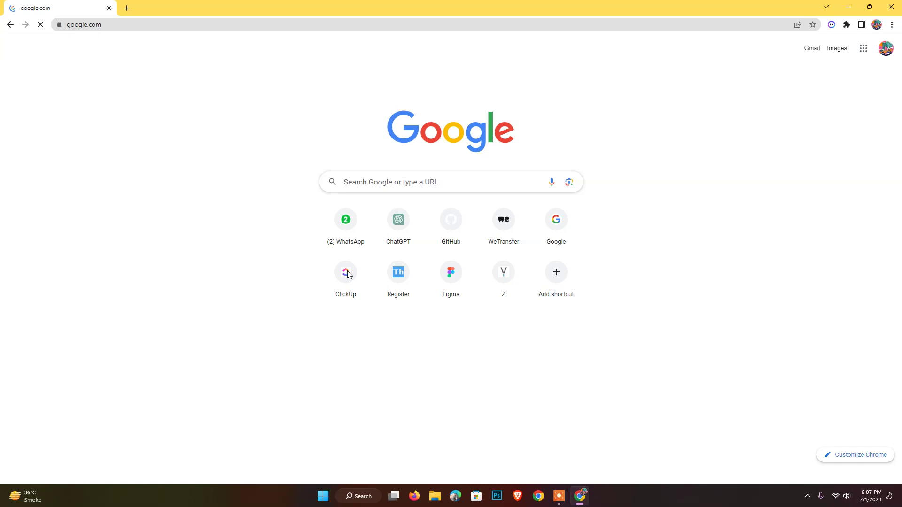
{"action": "type", "text": "u"}
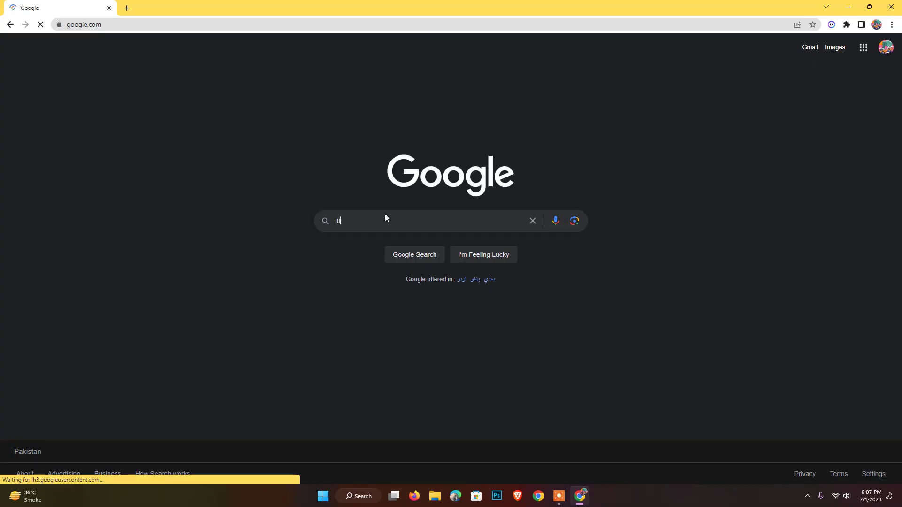
{"action": "type", "text": "nsplasch d"}
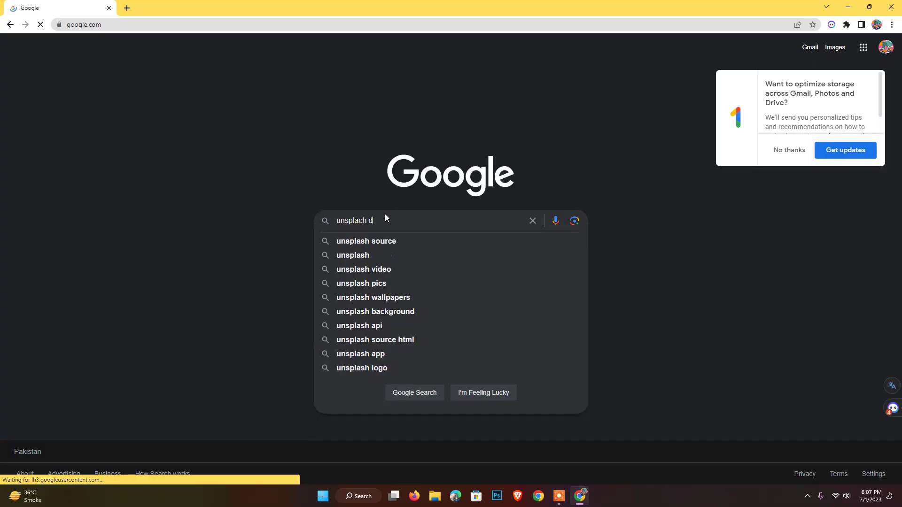
{"action": "key", "text": "BackSpace"}
{"action": "key", "text": "BackSpace"}
{"action": "key", "text": "BackSpace"}
{"action": "type", "text": "sh developer"}
{"action": "key", "text": "Return"}
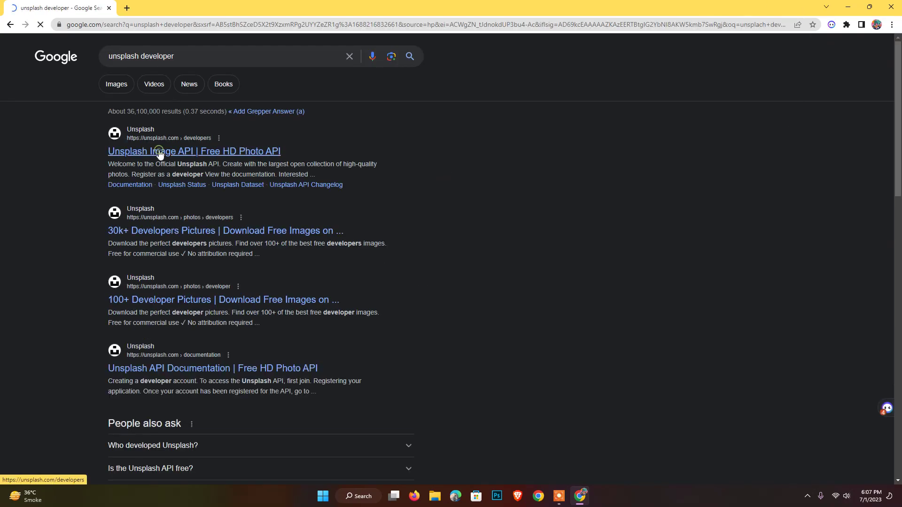
Visit the Unsplash Image API site, its documentation, and start registering as a developer.
{"action": "left_click", "coordinate": [160, 150]}
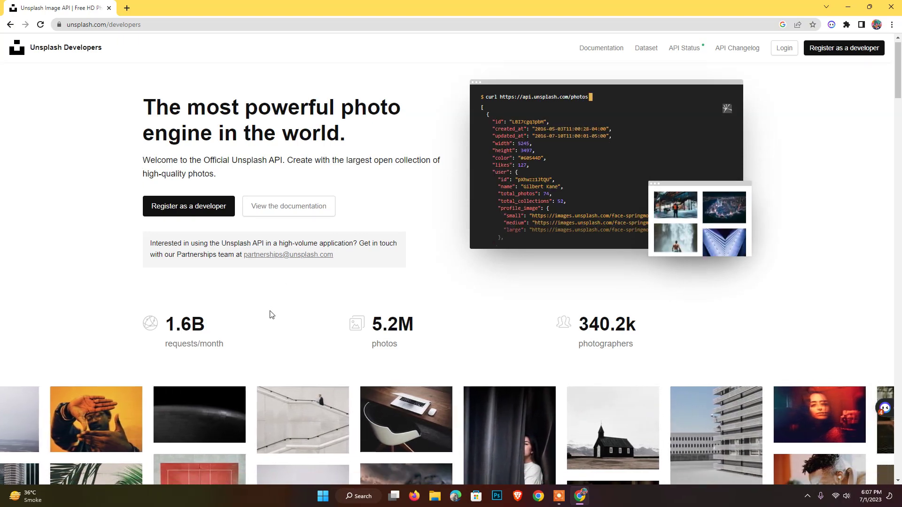
{"action": "scroll", "coordinate": [270, 312], "scroll_direction": "down", "scroll_amount": 4}
{"action": "scroll", "coordinate": [270, 313], "scroll_direction": "down", "scroll_amount": 4}
{"action": "scroll", "coordinate": [207, 356], "scroll_direction": "up", "scroll_amount": 5}
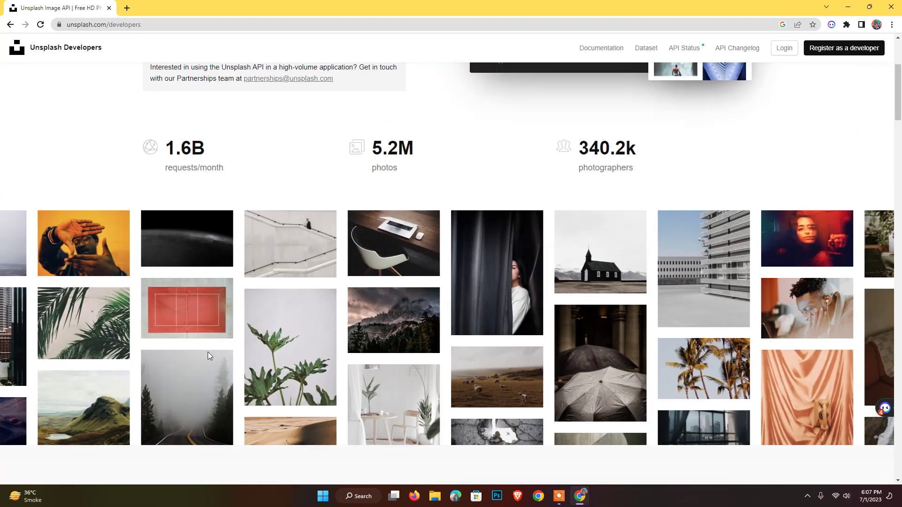
{"action": "scroll", "coordinate": [208, 352], "scroll_direction": "up", "scroll_amount": 3}
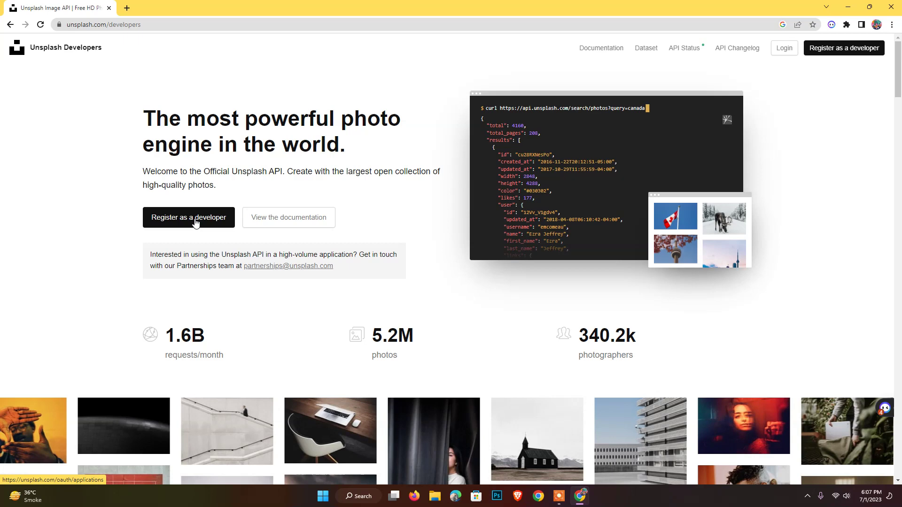
{"action": "left_click", "coordinate": [297, 219]}
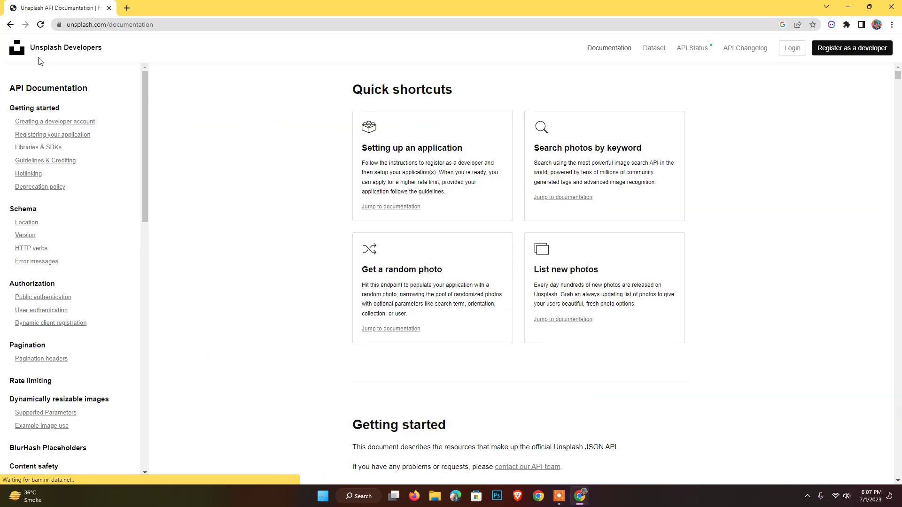
{"action": "scroll", "coordinate": [67, 247], "scroll_direction": "down", "scroll_amount": 2}
{"action": "scroll", "coordinate": [67, 266], "scroll_direction": "down", "scroll_amount": 2}
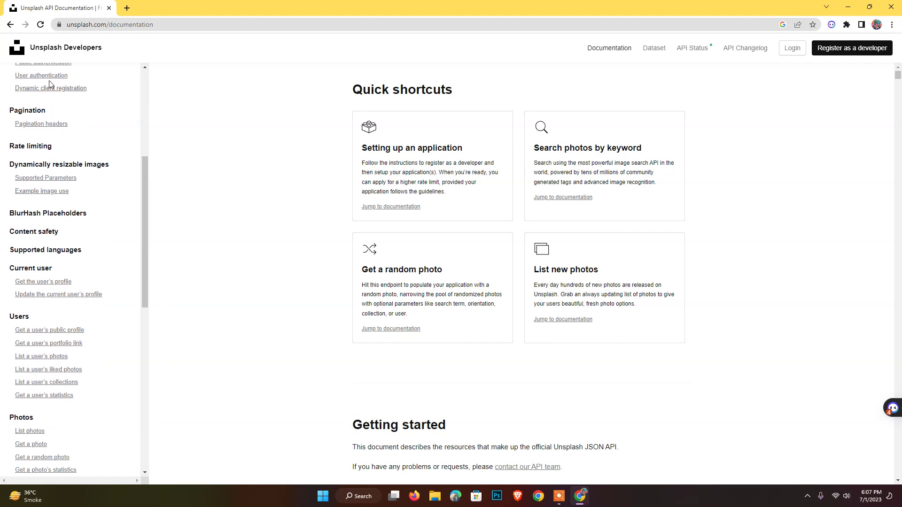
{"action": "scroll", "coordinate": [55, 227], "scroll_direction": "down", "scroll_amount": 1}
{"action": "scroll", "coordinate": [64, 270], "scroll_direction": "down", "scroll_amount": 1}
{"action": "scroll", "coordinate": [69, 341], "scroll_direction": "down", "scroll_amount": 2}
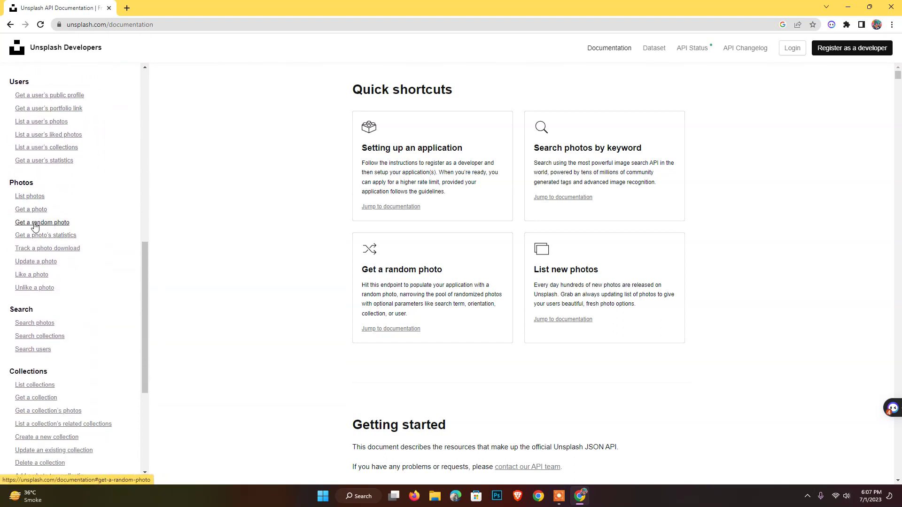
{"action": "scroll", "coordinate": [55, 318], "scroll_direction": "down", "scroll_amount": 3}
{"action": "scroll", "coordinate": [36, 247], "scroll_direction": "up", "scroll_amount": 5}
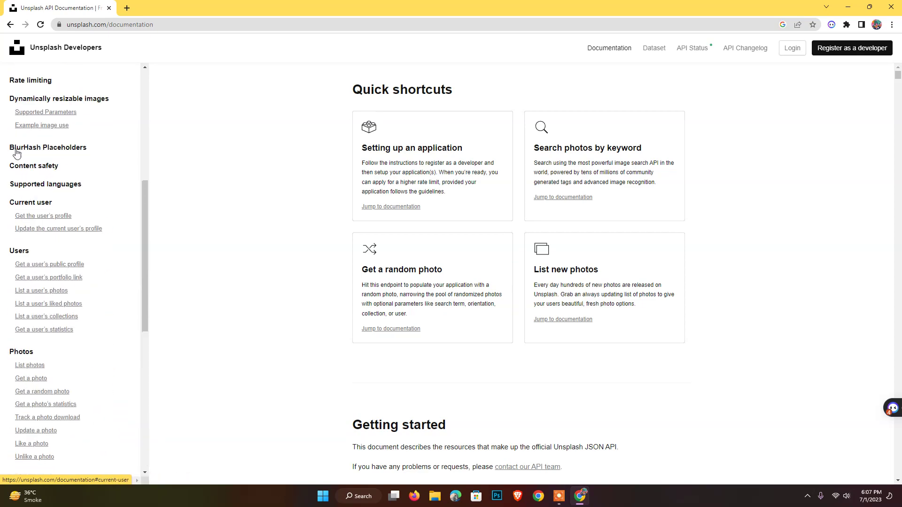
{"action": "scroll", "coordinate": [11, 106], "scroll_direction": "up", "scroll_amount": 5}
{"action": "left_click", "coordinate": [848, 49]}
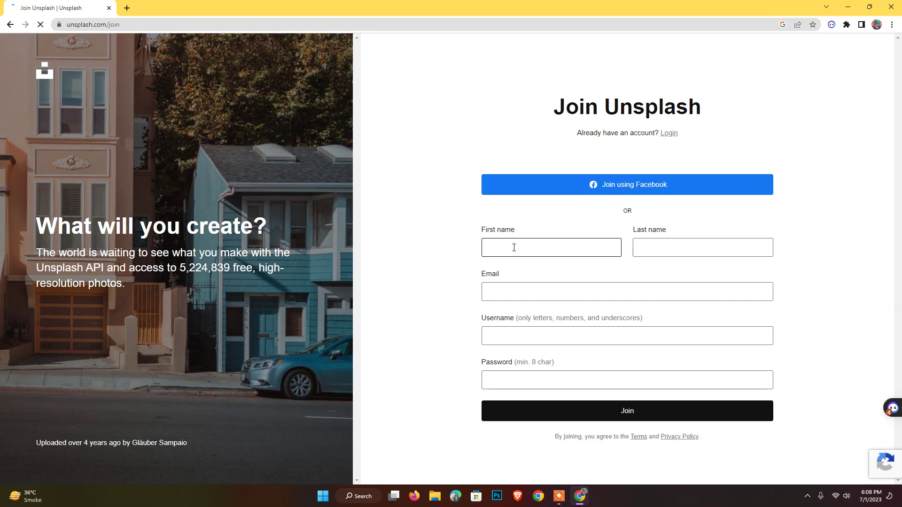
Fill in name, saved email, username and password on the Join form and submit it.
{"action": "left_click", "coordinate": [683, 253]}
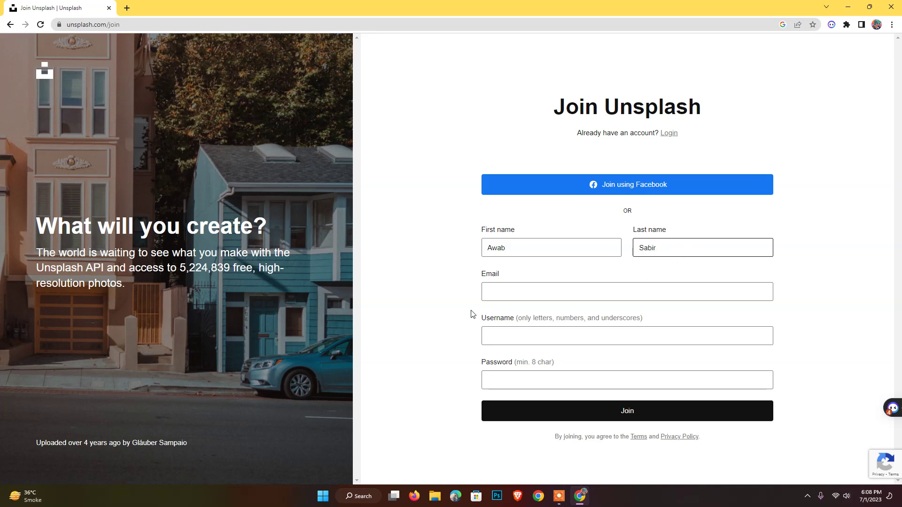
{"action": "left_click", "coordinate": [514, 291]}
{"action": "type", "text": "a"}
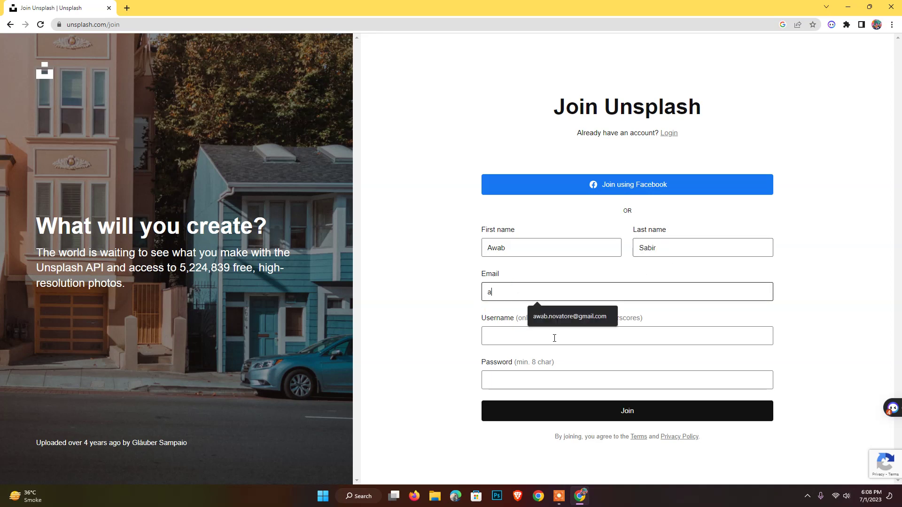
{"action": "left_click", "coordinate": [564, 314]}
{"action": "left_click", "coordinate": [524, 333]}
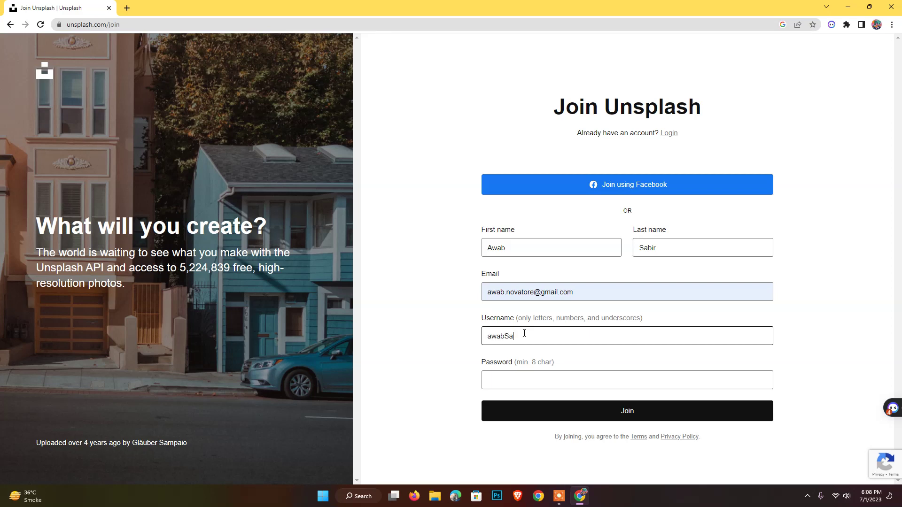
{"action": "type", "text": "r"}
{"action": "left_click", "coordinate": [538, 382]}
{"action": "left_click", "coordinate": [520, 374]}
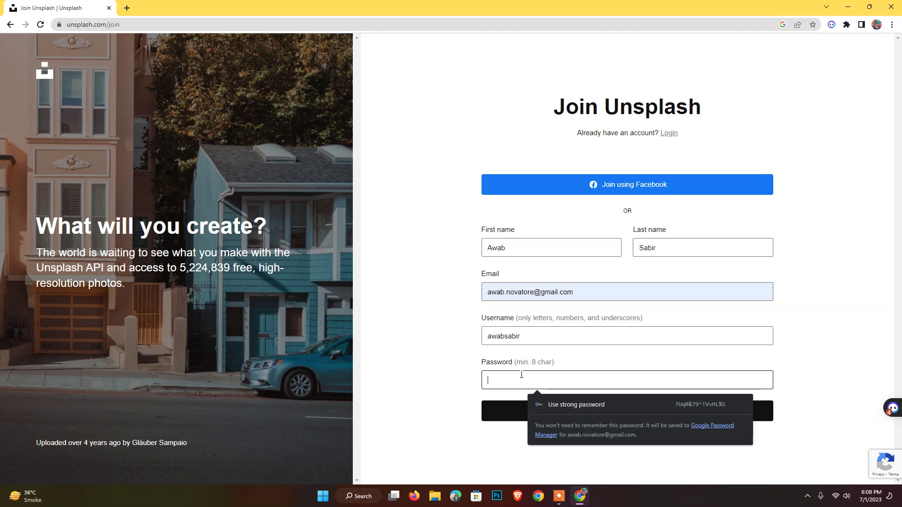
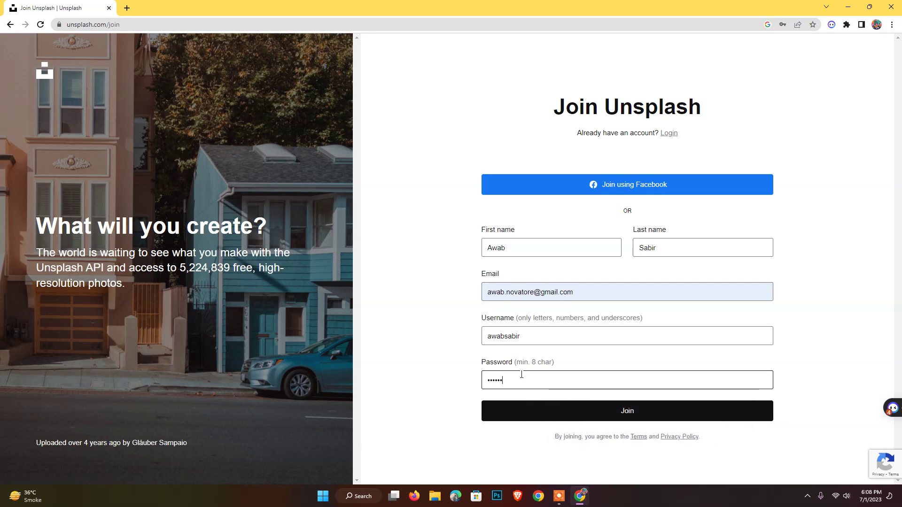
{"action": "left_click", "coordinate": [611, 411]}
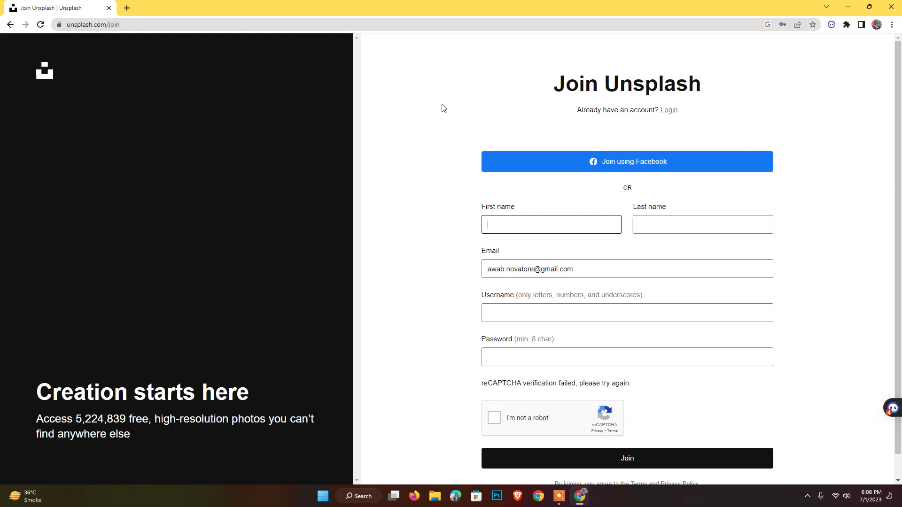
Confirm not a robot, refill all fields from saved details plus password, and resubmit Join.
{"action": "left_click", "coordinate": [495, 418]}
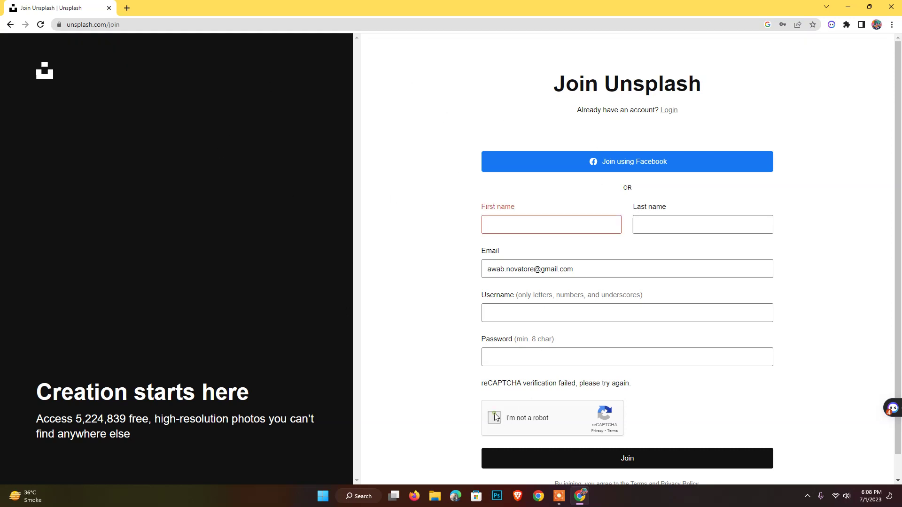
{"action": "left_click", "coordinate": [523, 223]}
{"action": "left_click", "coordinate": [540, 248]}
{"action": "left_click", "coordinate": [656, 226]}
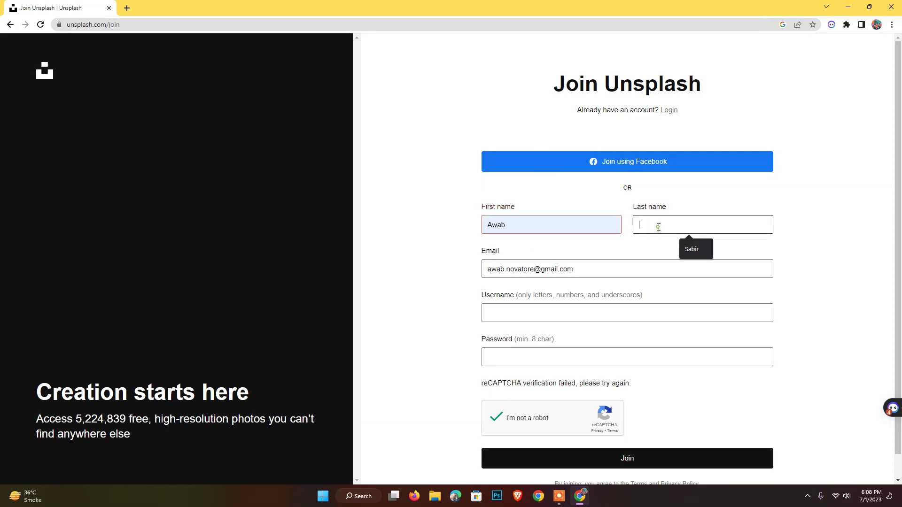
{"action": "left_click", "coordinate": [700, 250]}
{"action": "left_click", "coordinate": [528, 262]}
{"action": "left_click", "coordinate": [501, 310]}
{"action": "left_click", "coordinate": [553, 336]}
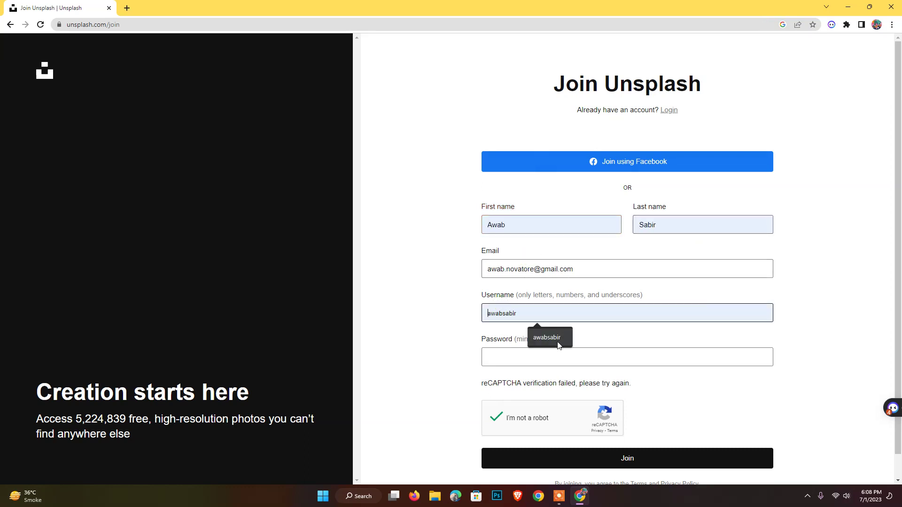
{"action": "left_click", "coordinate": [520, 361]}
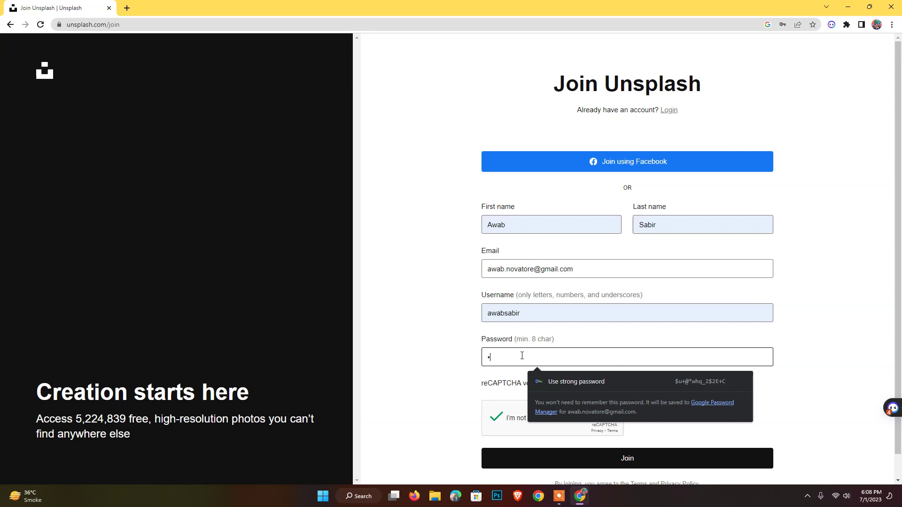
{"action": "type", "text": "••"}
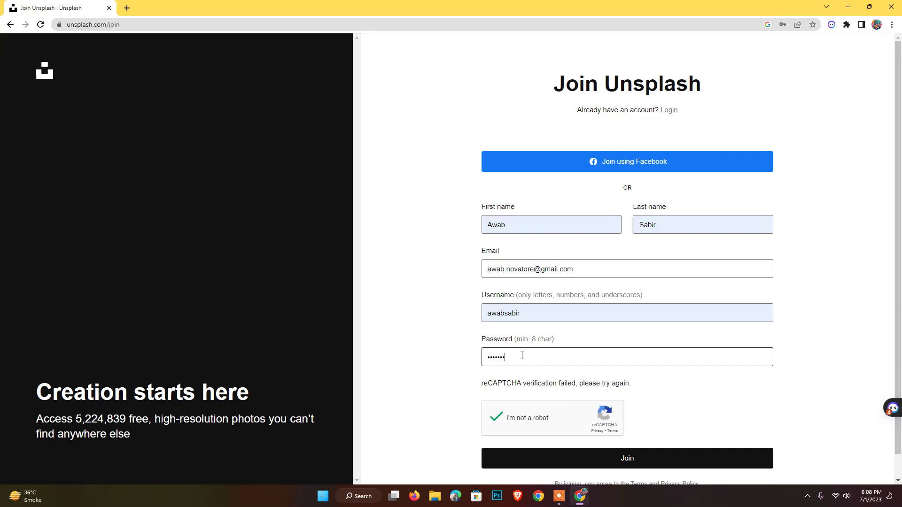
{"action": "left_click", "coordinate": [619, 463]}
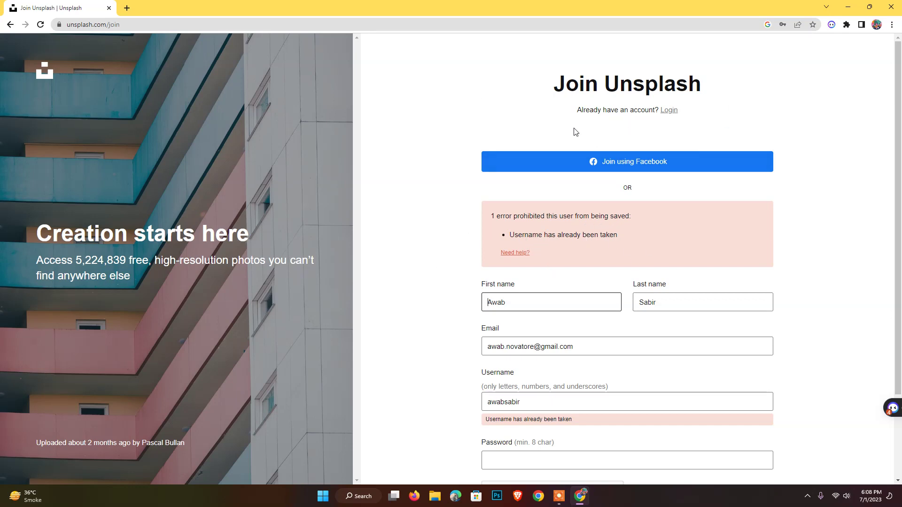
From the login page, send password reset instructions to the saved account email.
{"action": "left_click", "coordinate": [667, 110]}
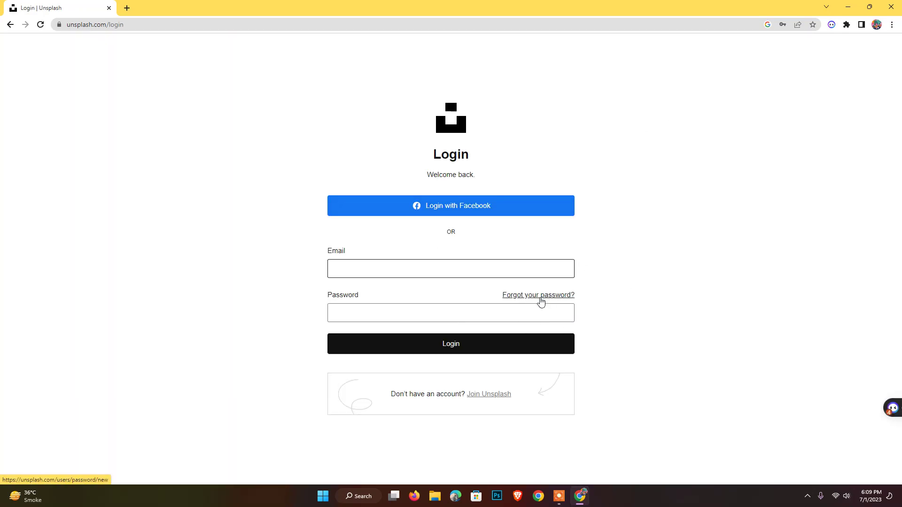
{"action": "left_click", "coordinate": [538, 295]}
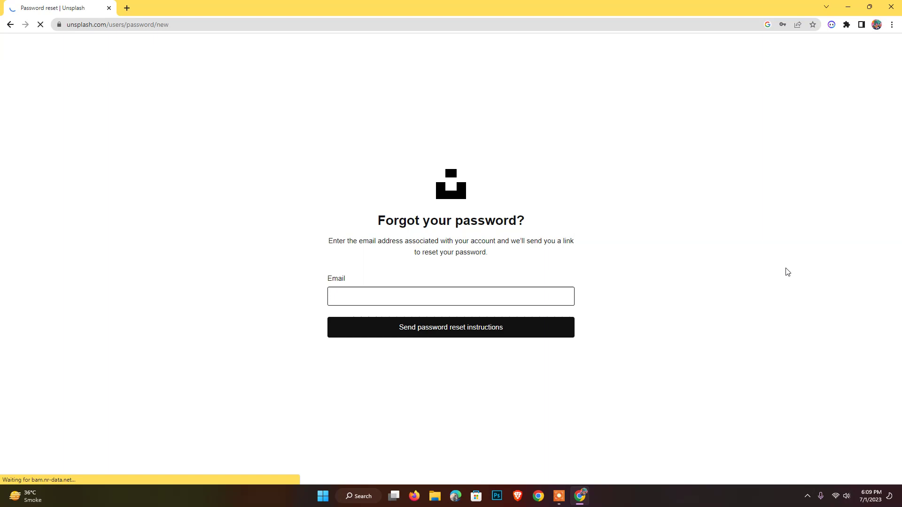
{"action": "left_click", "coordinate": [367, 296]}
{"action": "left_click", "coordinate": [416, 320]}
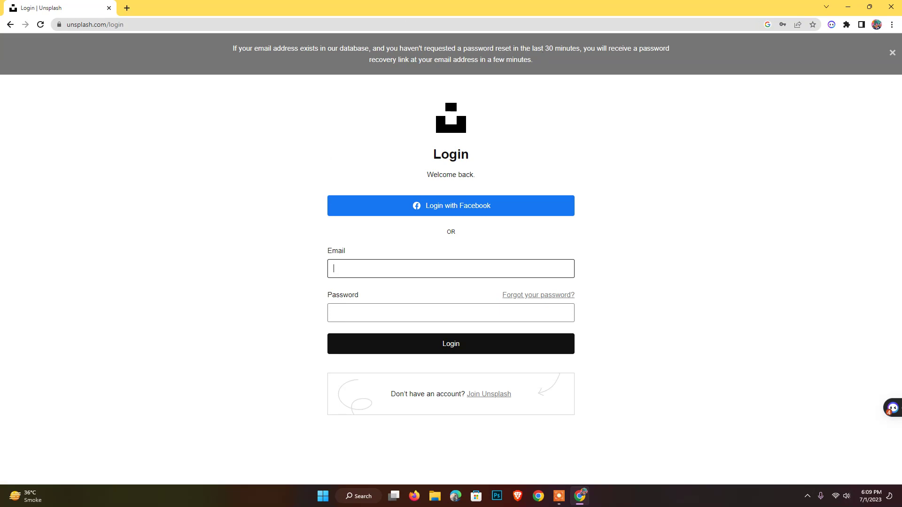
In a new tab, search 'gmail login' and open Gmail from the Google apps grid.
{"action": "left_click", "coordinate": [127, 8]}
{"action": "type", "text": "g"}
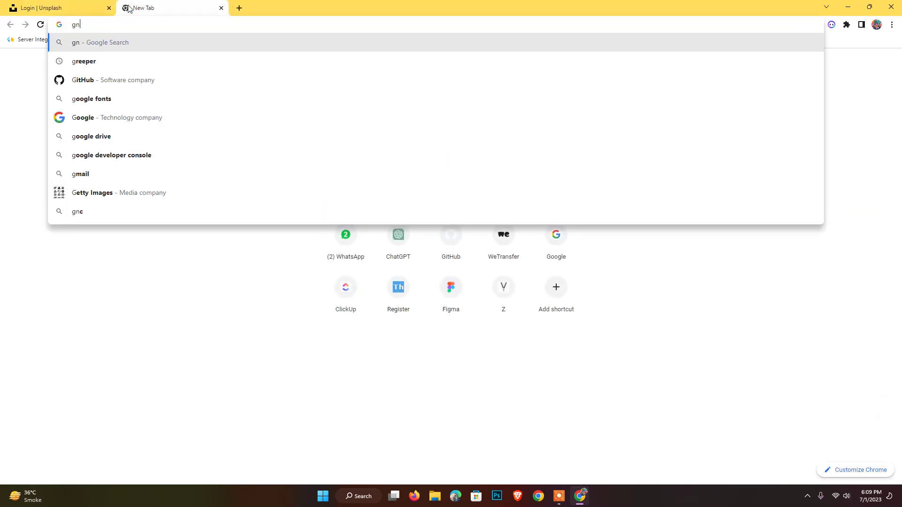
{"action": "type", "text": "mail"}
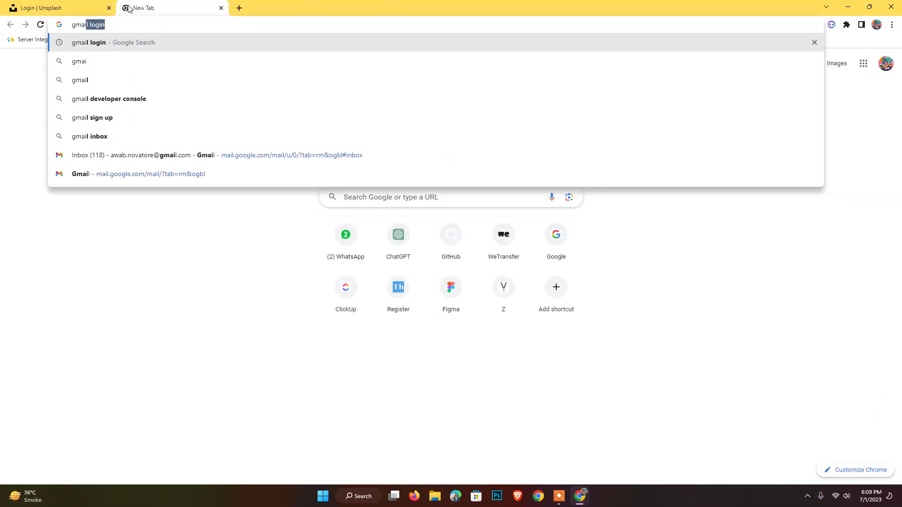
{"action": "key", "text": "Return"}
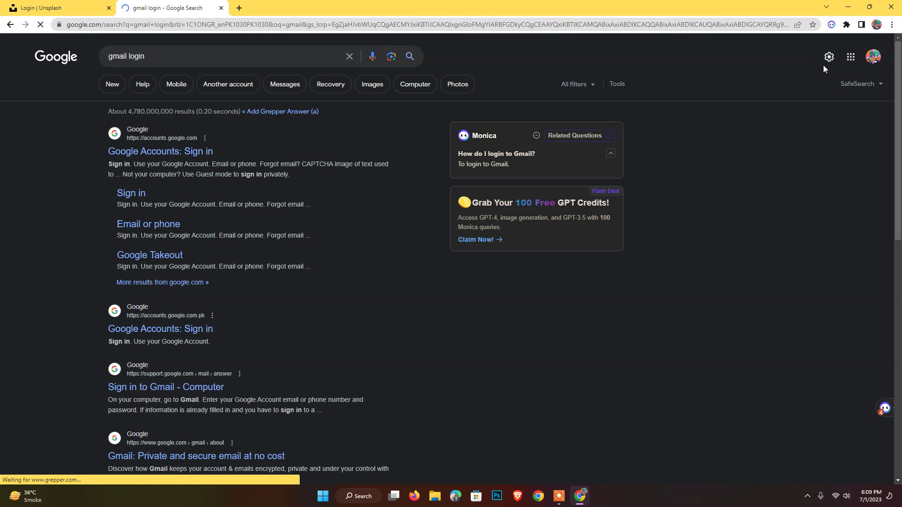
{"action": "left_click", "coordinate": [851, 63]}
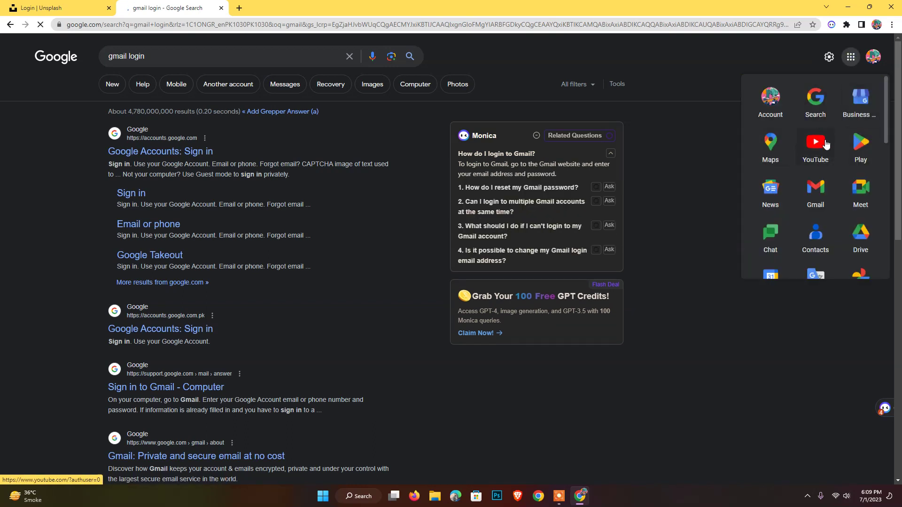
{"action": "scroll", "coordinate": [822, 168], "scroll_direction": "down", "scroll_amount": 2}
{"action": "scroll", "coordinate": [839, 162], "scroll_direction": "up", "scroll_amount": 4}
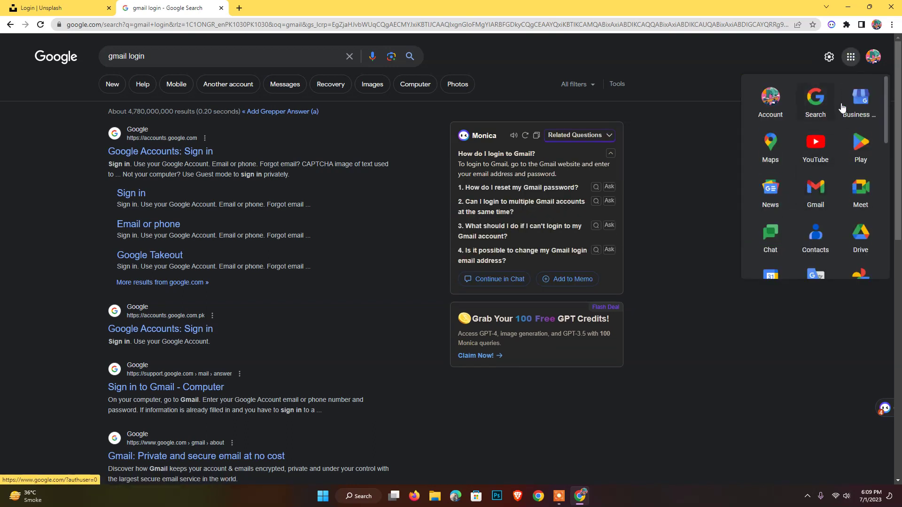
{"action": "left_click", "coordinate": [816, 190]}
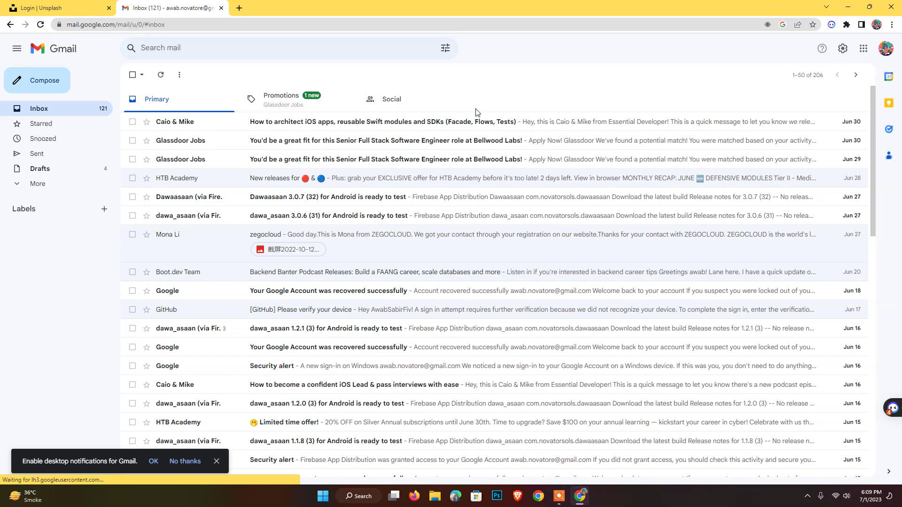
{"action": "mouse_move", "coordinate": [494, 177]}
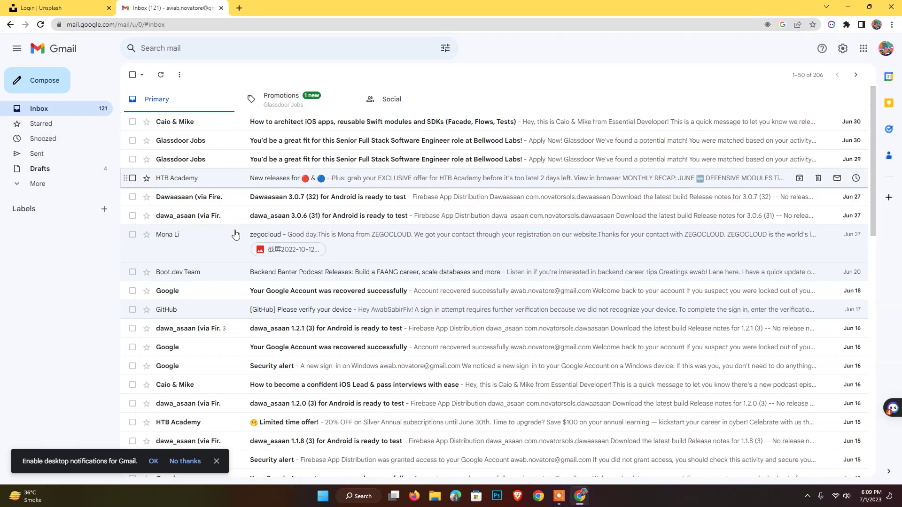
{"action": "scroll", "coordinate": [291, 284], "scroll_direction": "down", "scroll_amount": 3}
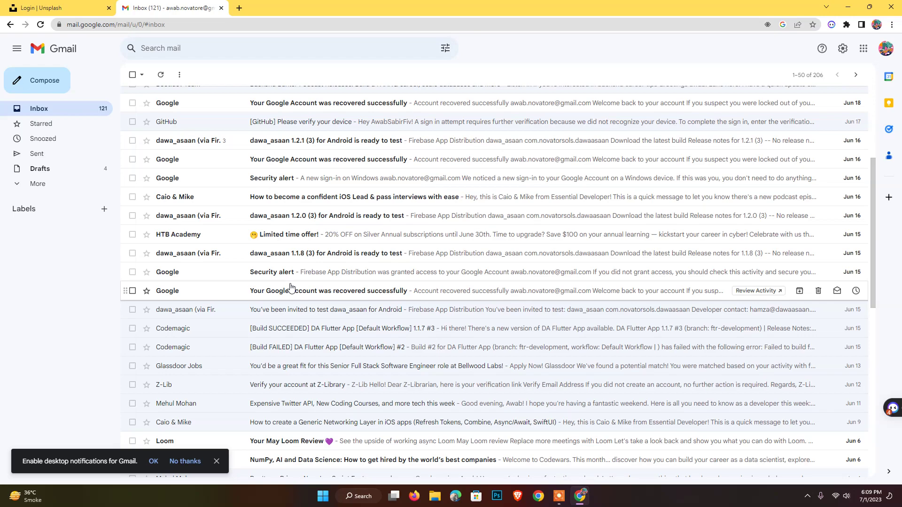
{"action": "scroll", "coordinate": [292, 285], "scroll_direction": "down", "scroll_amount": 3}
{"action": "scroll", "coordinate": [292, 296], "scroll_direction": "down", "scroll_amount": 3}
{"action": "scroll", "coordinate": [291, 332], "scroll_direction": "up", "scroll_amount": 10}
Attempt login with the saved email, then request password reset instructions again.
{"action": "left_click", "coordinate": [67, 6]}
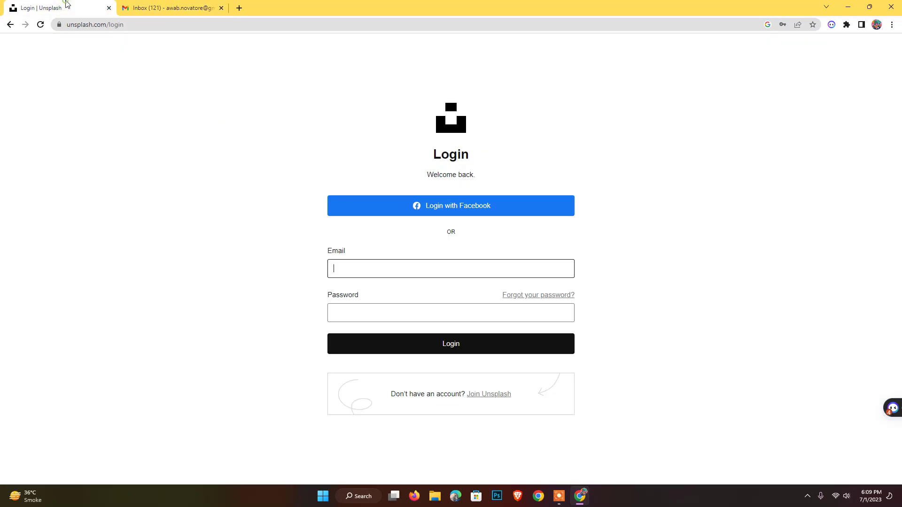
{"action": "left_click", "coordinate": [389, 263]}
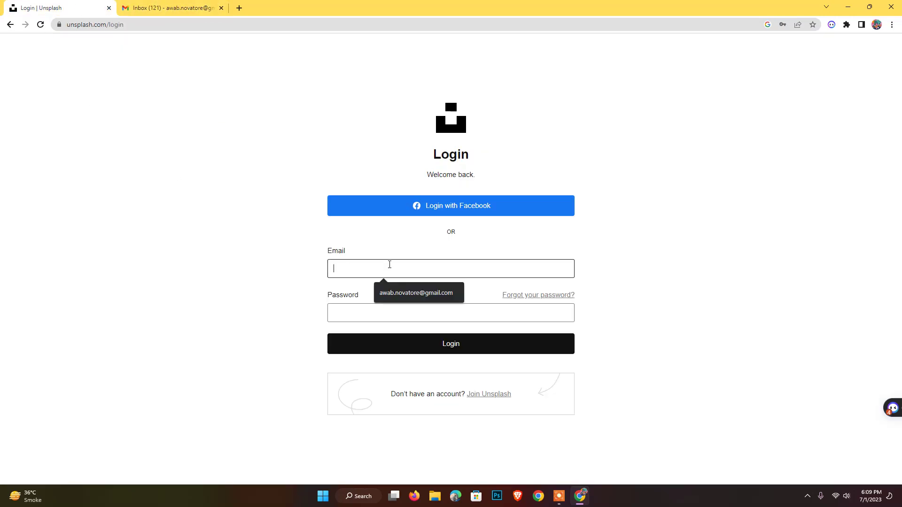
{"action": "left_click", "coordinate": [400, 294]}
{"action": "left_click", "coordinate": [358, 314]}
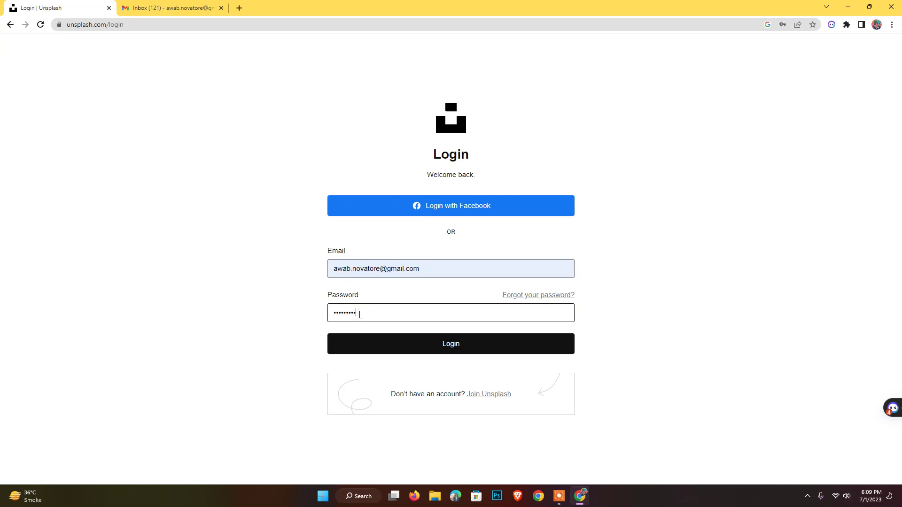
{"action": "key", "text": "Return"}
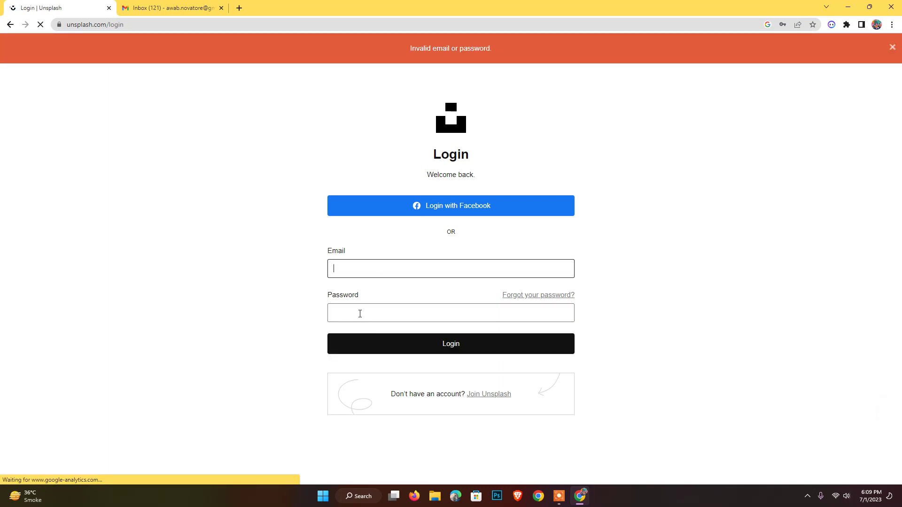
{"action": "left_click", "coordinate": [538, 295]}
{"action": "left_click", "coordinate": [363, 295]}
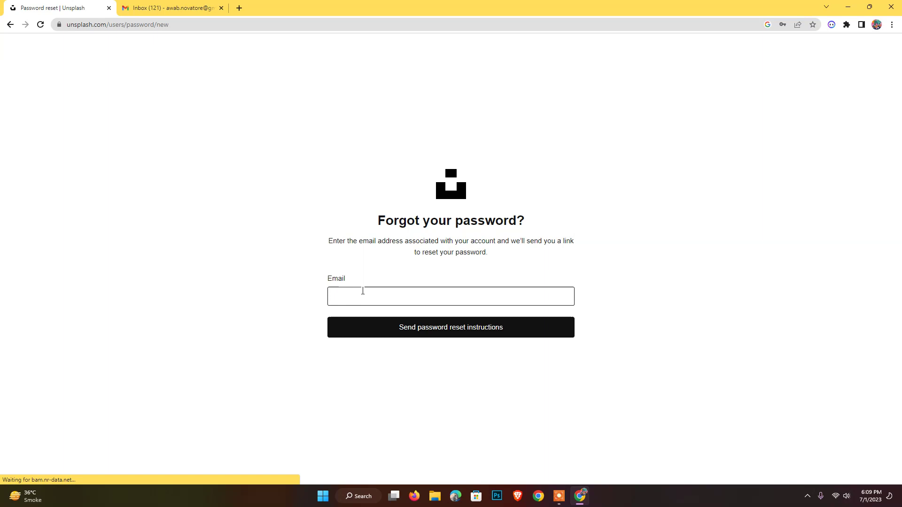
{"action": "left_click", "coordinate": [426, 314]}
{"action": "left_click", "coordinate": [428, 336]}
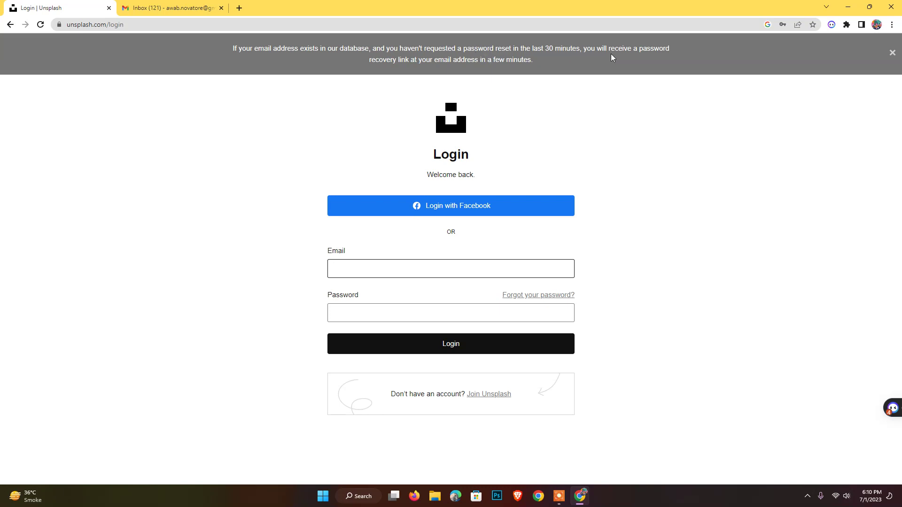
Check Gmail's Spam folder for the reset email, then return to the inbox.
{"action": "left_click", "coordinate": [173, 8]}
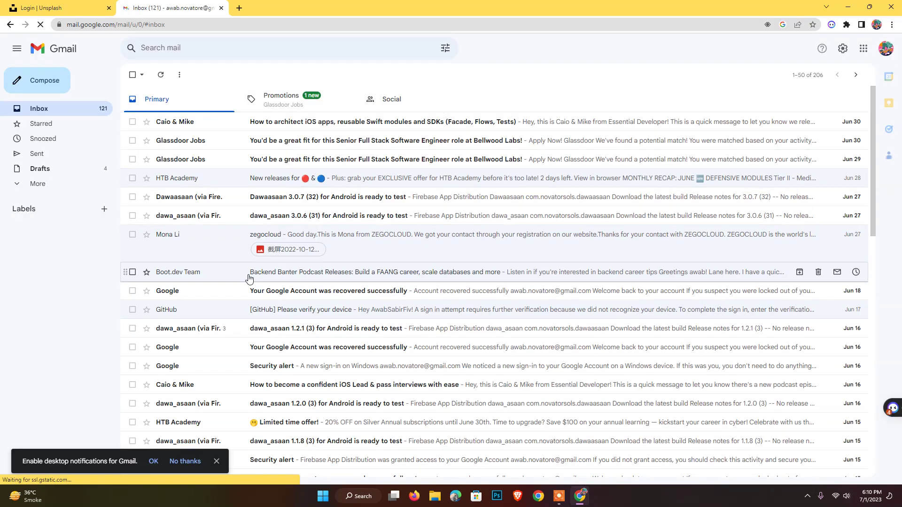
{"action": "left_click", "coordinate": [40, 184]}
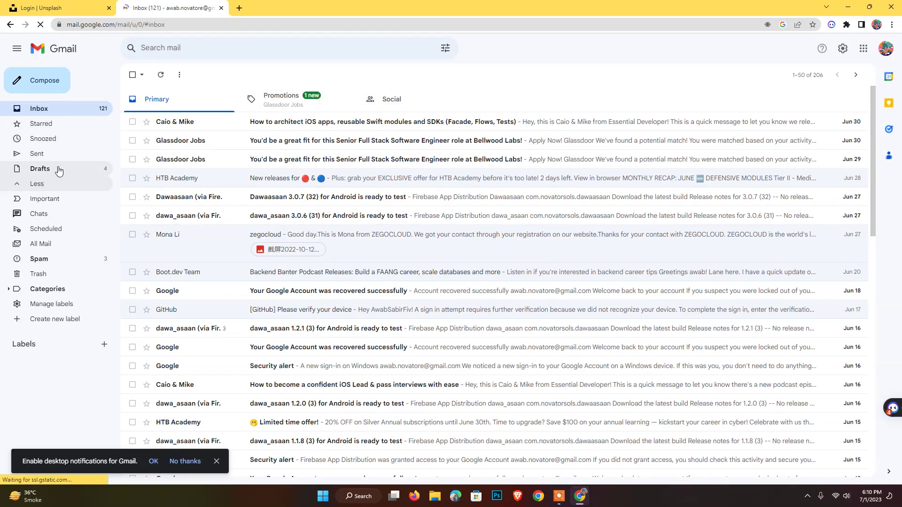
{"action": "left_click", "coordinate": [43, 260]}
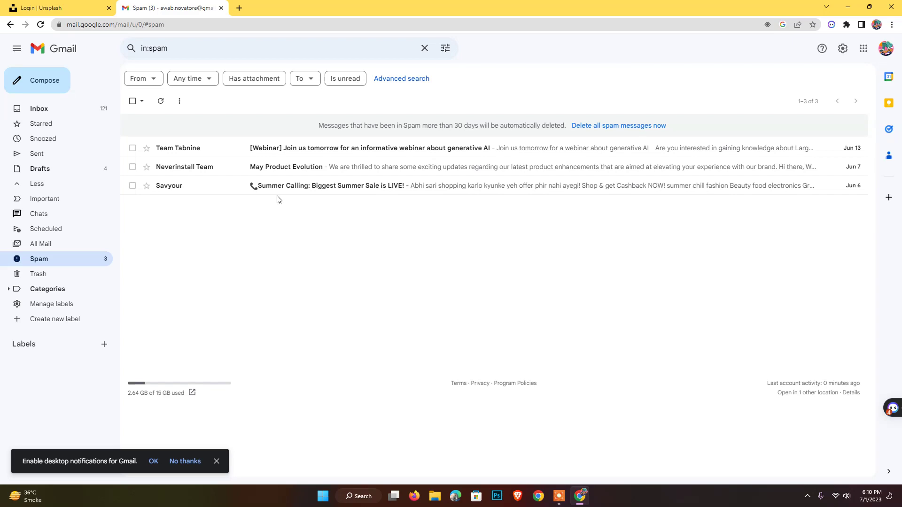
{"action": "left_click", "coordinate": [84, 110]}
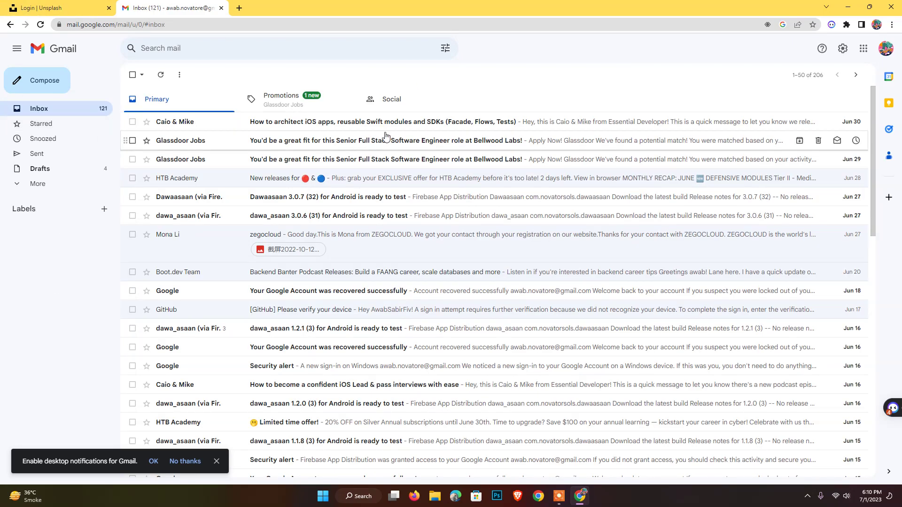
{"action": "mouse_move", "coordinate": [417, 99]}
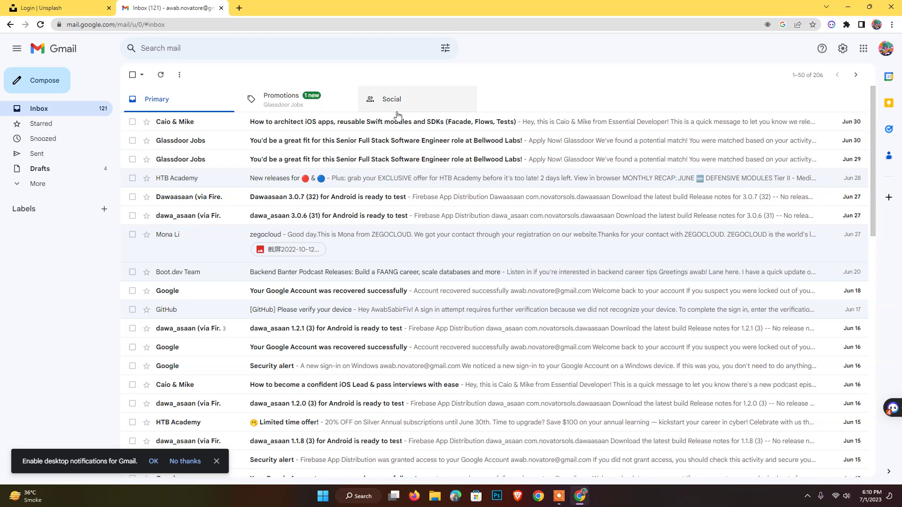
{"action": "scroll", "coordinate": [220, 244], "scroll_direction": "down", "scroll_amount": 1}
{"action": "scroll", "coordinate": [221, 245], "scroll_direction": "down", "scroll_amount": 1}
{"action": "scroll", "coordinate": [225, 246], "scroll_direction": "up", "scroll_amount": 2}
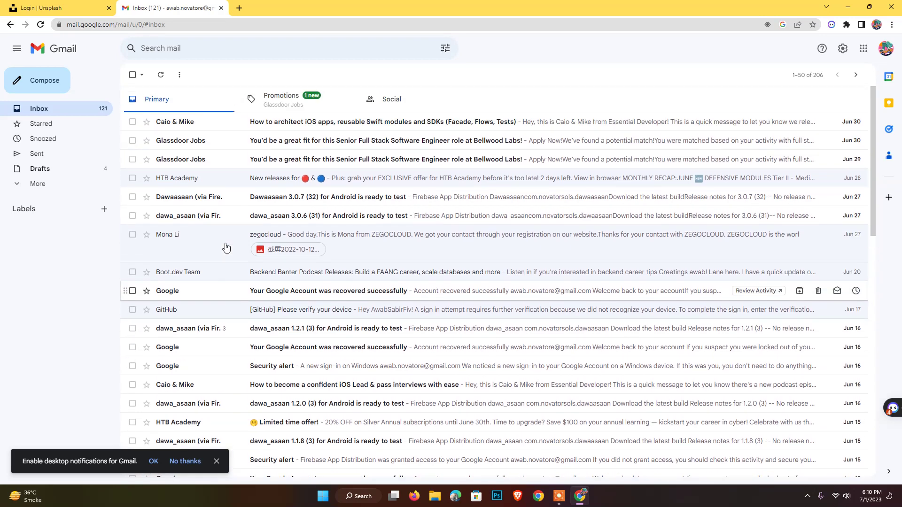
Reload Gmail, then log into Unsplash with the saved email and password.
{"action": "left_click", "coordinate": [40, 24]}
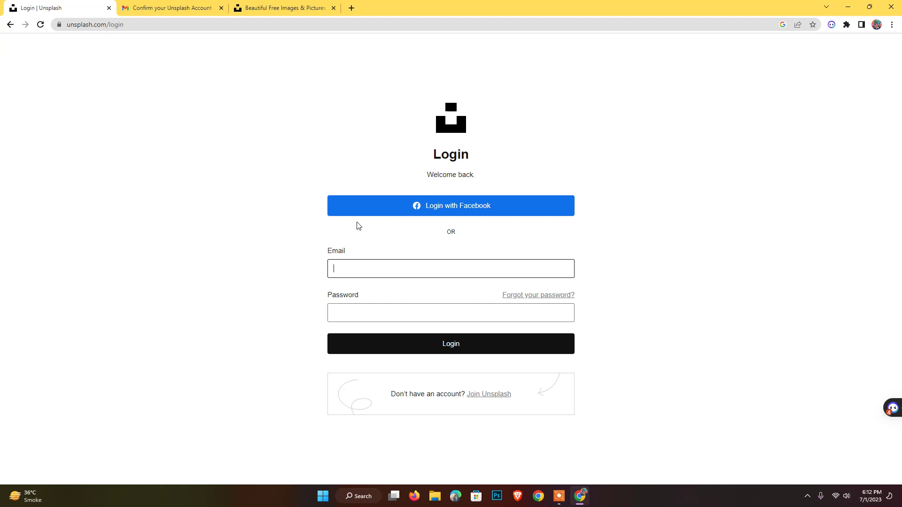
{"action": "left_click", "coordinate": [359, 269]}
{"action": "left_click", "coordinate": [407, 291]}
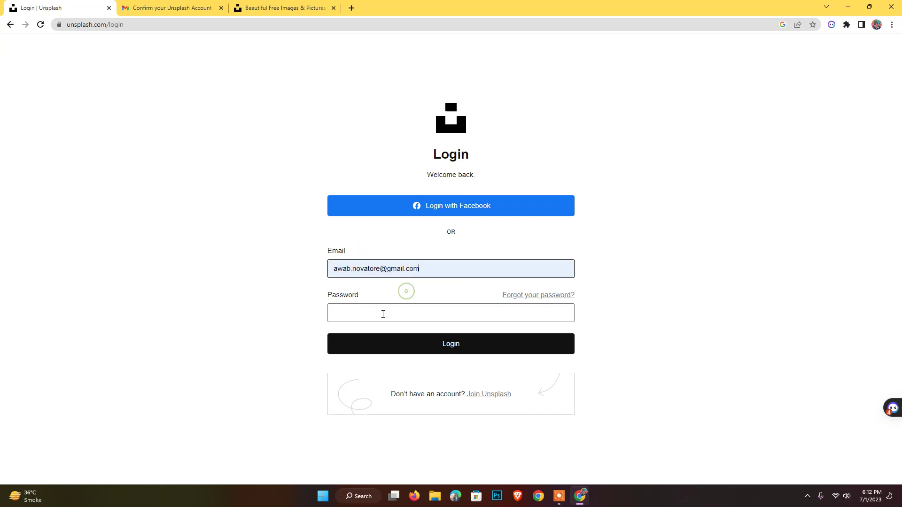
{"action": "left_click", "coordinate": [383, 315]}
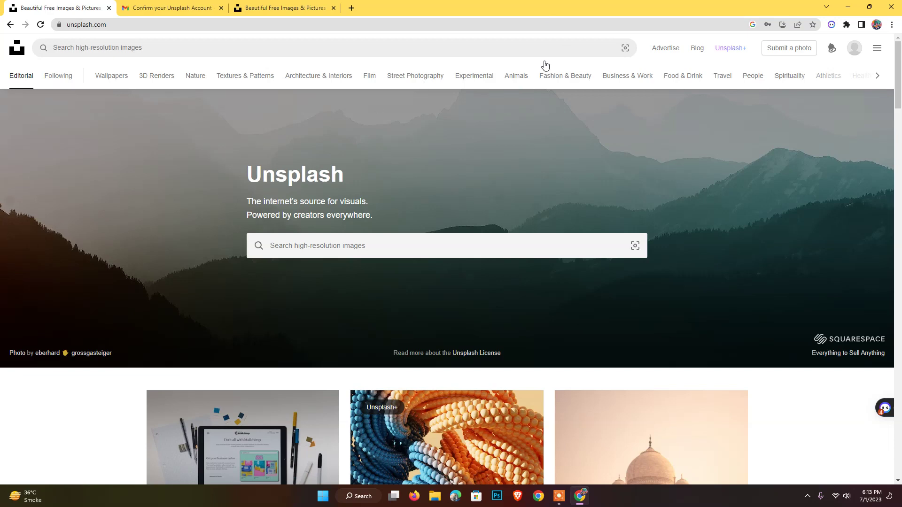
View the account profile's Collections, then revisit and close the account options.
{"action": "left_click", "coordinate": [853, 48]}
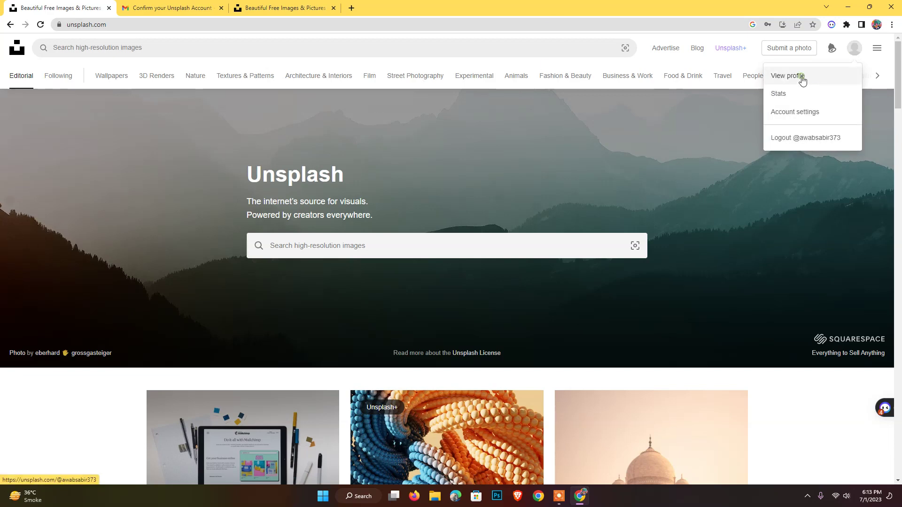
{"action": "left_click", "coordinate": [803, 81]}
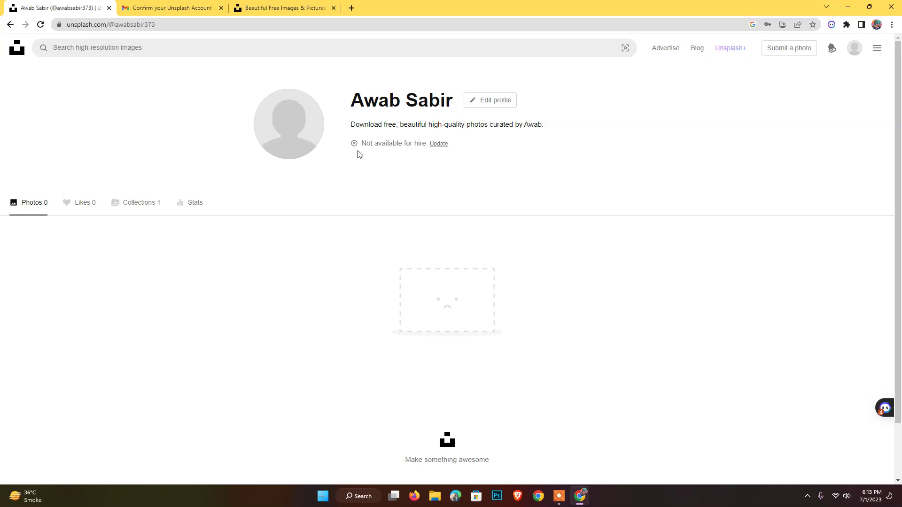
{"action": "left_click", "coordinate": [135, 203]}
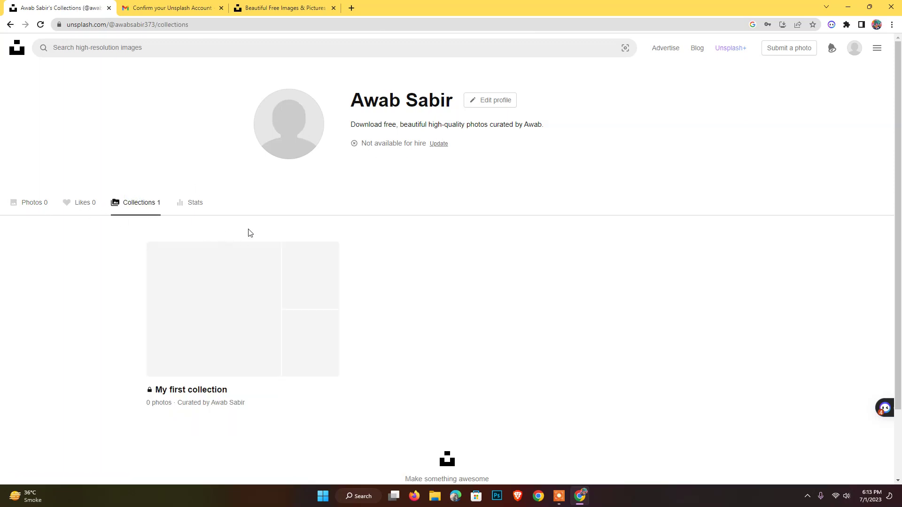
{"action": "scroll", "coordinate": [268, 346], "scroll_direction": "down", "scroll_amount": 1}
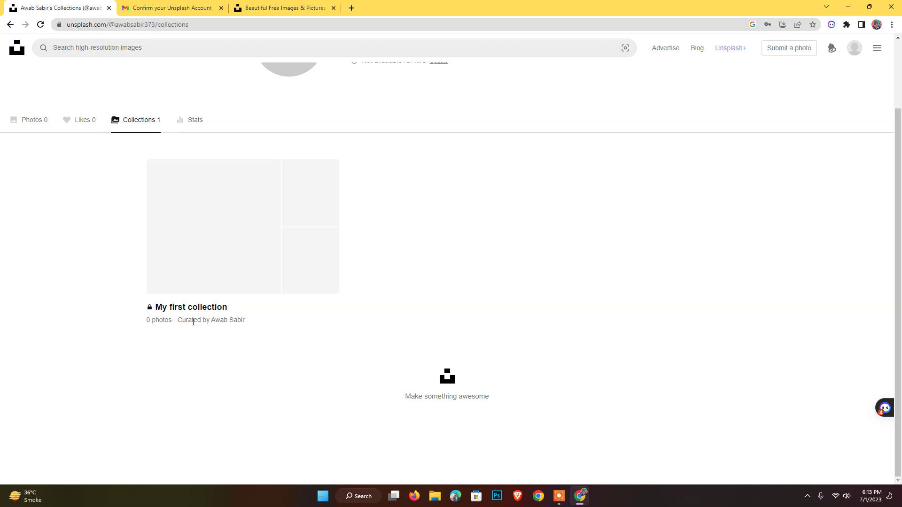
{"action": "scroll", "coordinate": [532, 299], "scroll_direction": "up", "scroll_amount": 1}
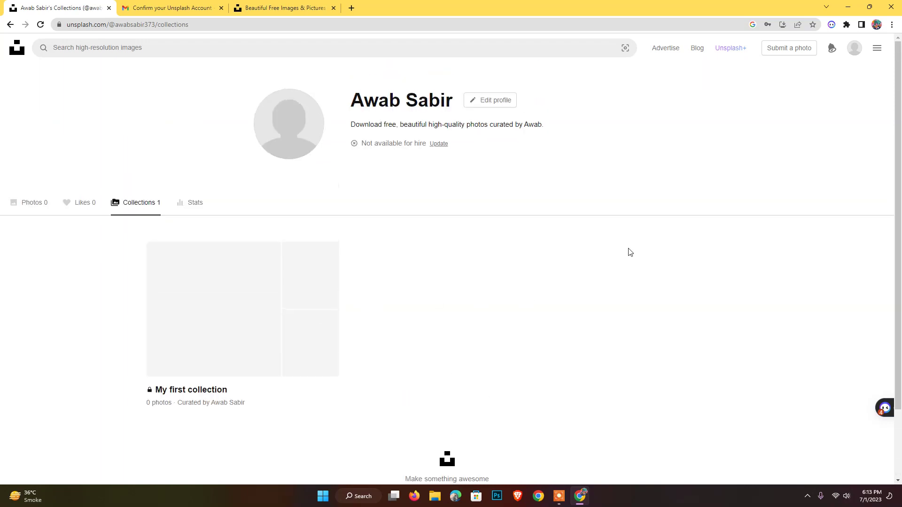
{"action": "left_click", "coordinate": [854, 48]}
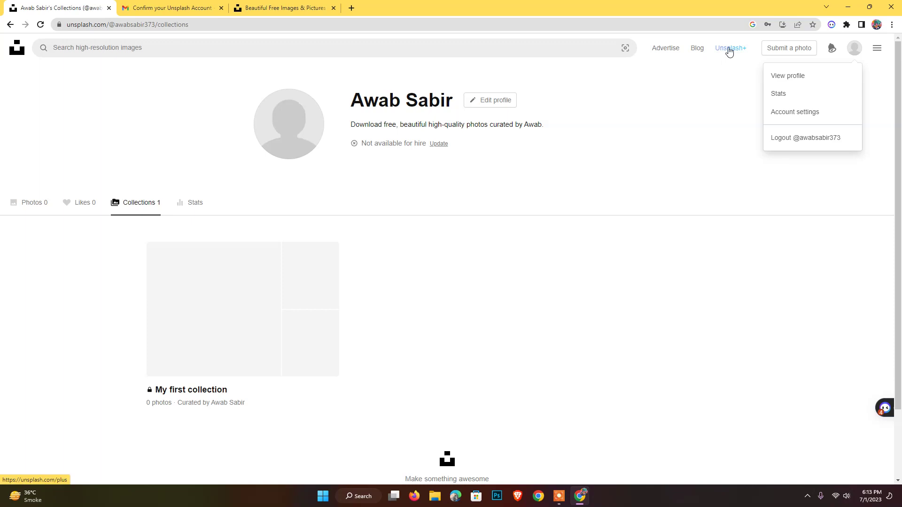
{"action": "left_click", "coordinate": [876, 50]}
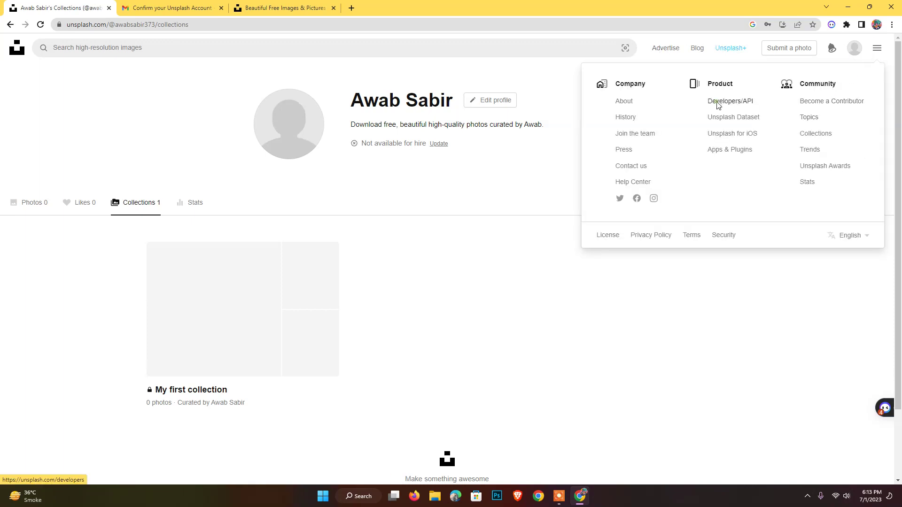
Go to Unsplash Developers, Your apps, and start a New Application.
{"action": "left_click", "coordinate": [718, 105]}
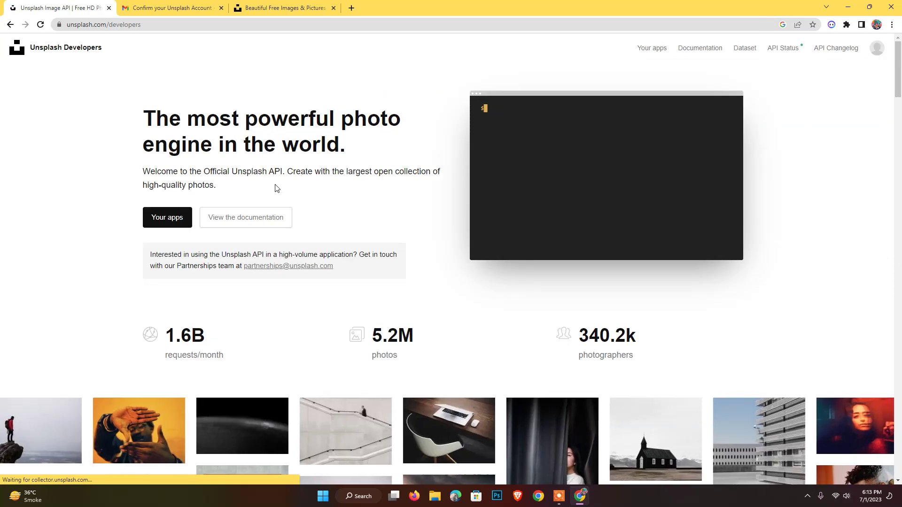
{"action": "left_click", "coordinate": [179, 224]}
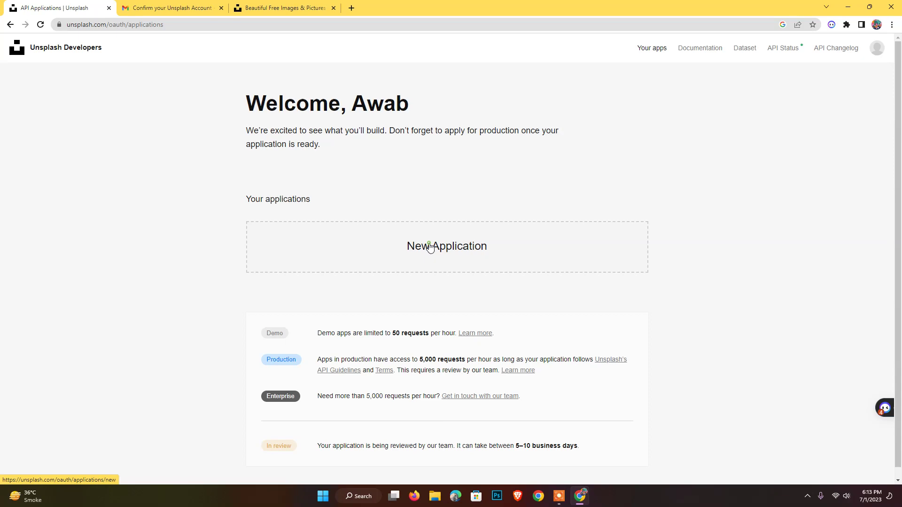
{"action": "left_click", "coordinate": [430, 247]}
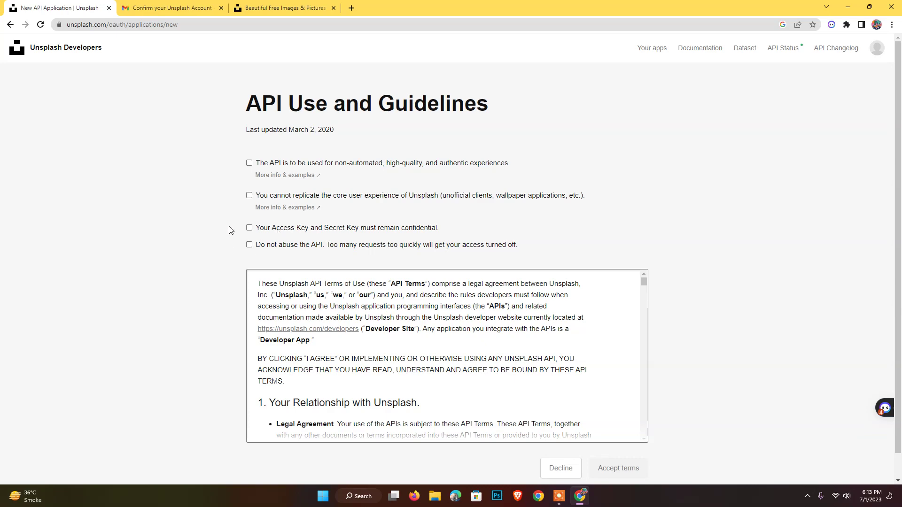
Tick all four API guideline checkboxes and accept the terms.
{"action": "left_click", "coordinate": [250, 196]}
{"action": "left_click", "coordinate": [249, 244]}
{"action": "left_click", "coordinate": [250, 228]}
{"action": "left_click", "coordinate": [249, 163]}
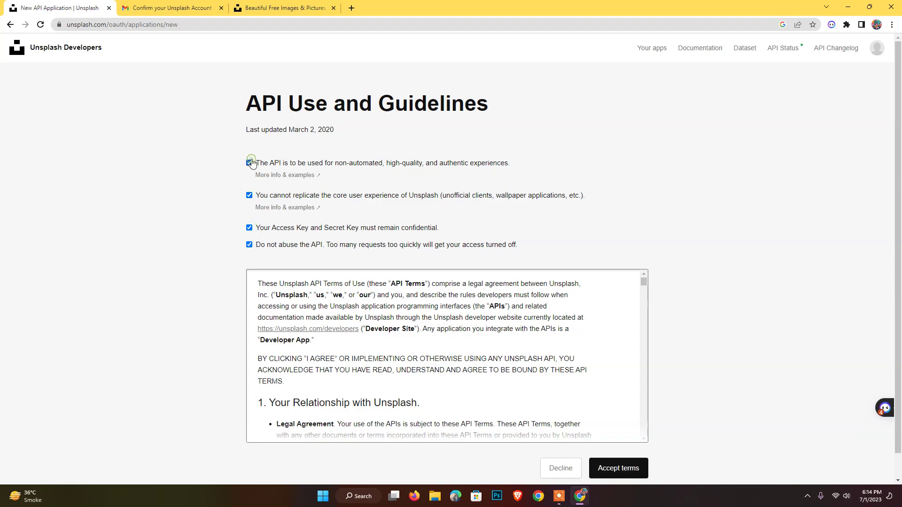
{"action": "scroll", "coordinate": [467, 397], "scroll_direction": "down", "scroll_amount": 2}
{"action": "scroll", "coordinate": [466, 398], "scroll_direction": "down", "scroll_amount": 5}
{"action": "scroll", "coordinate": [466, 397], "scroll_direction": "down", "scroll_amount": 5}
{"action": "scroll", "coordinate": [466, 398], "scroll_direction": "down", "scroll_amount": 5}
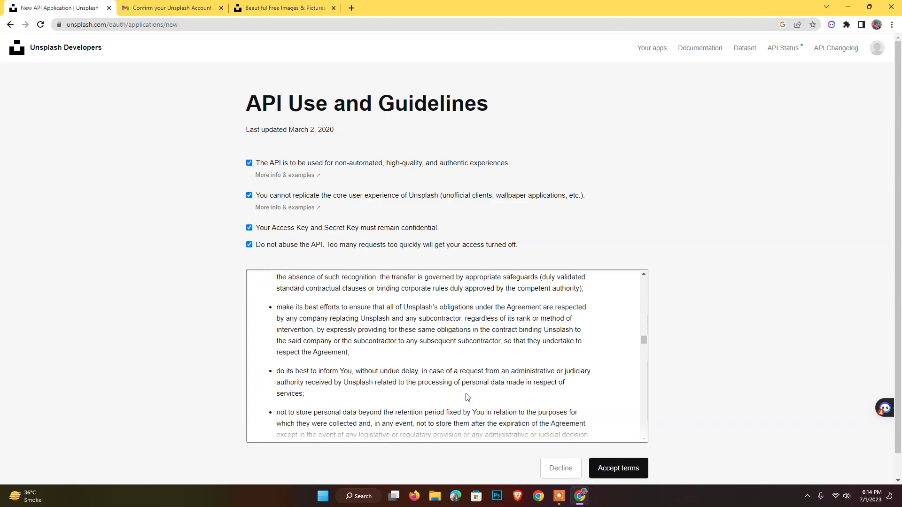
{"action": "scroll", "coordinate": [466, 398], "scroll_direction": "down", "scroll_amount": 5}
{"action": "scroll", "coordinate": [466, 397], "scroll_direction": "down", "scroll_amount": 5}
{"action": "scroll", "coordinate": [466, 397], "scroll_direction": "down", "scroll_amount": 3}
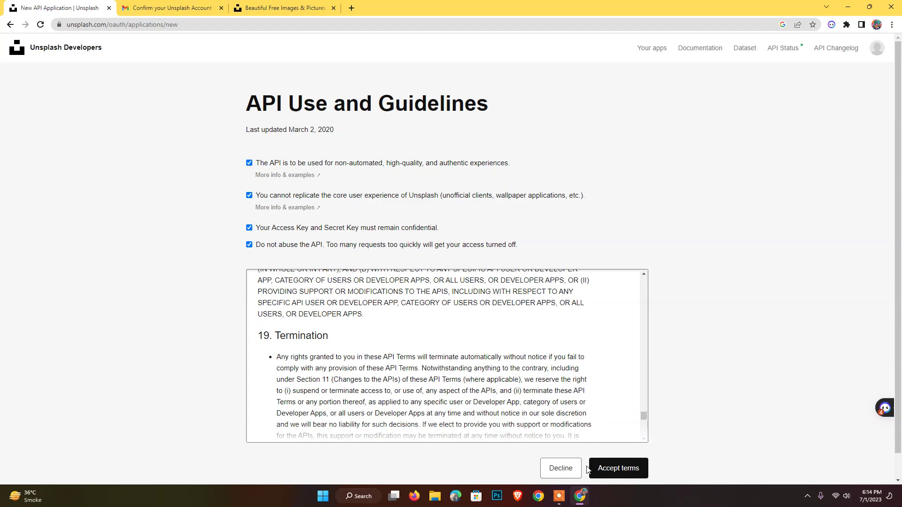
{"action": "left_click", "coordinate": [616, 469]}
Name the app FlutterGallery after the rejected WallpaperAppFlutter, describe it as a gallery app, and create it.
{"action": "left_click", "coordinate": [385, 133]}
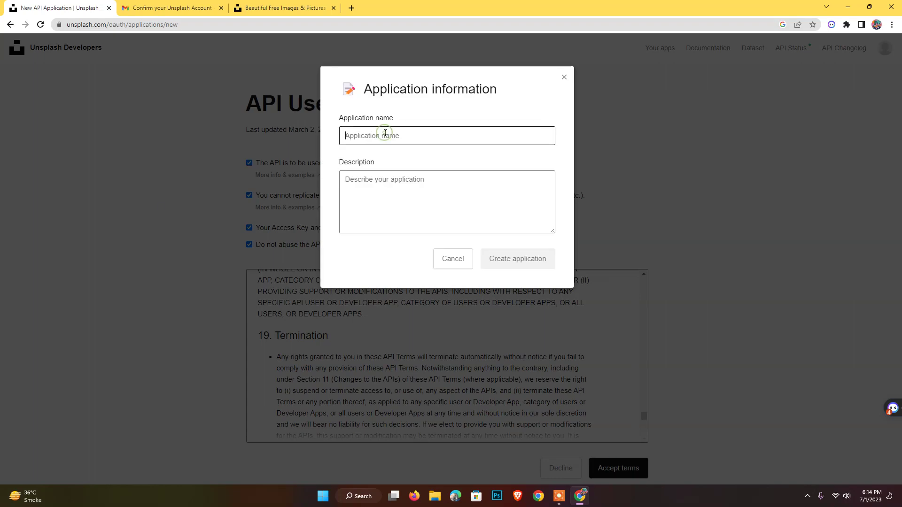
{"action": "type", "text": "Wall"}
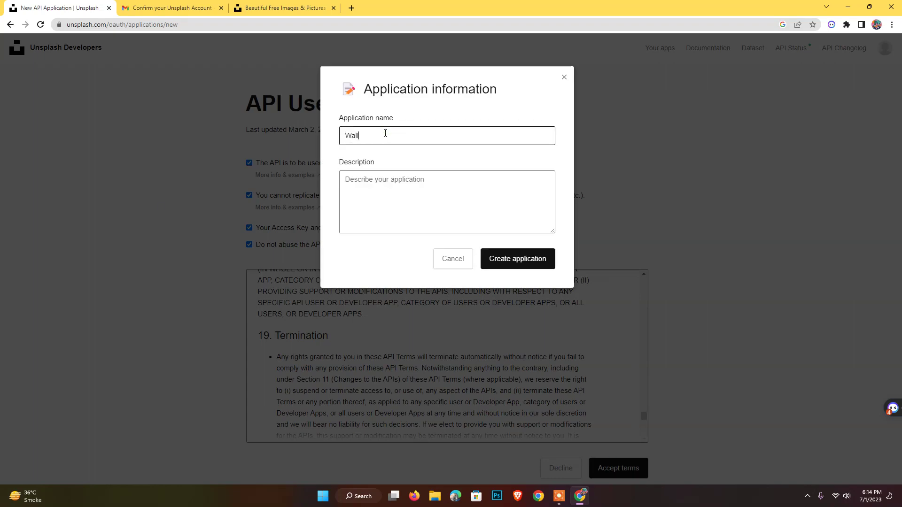
{"action": "type", "text": "paperApp"}
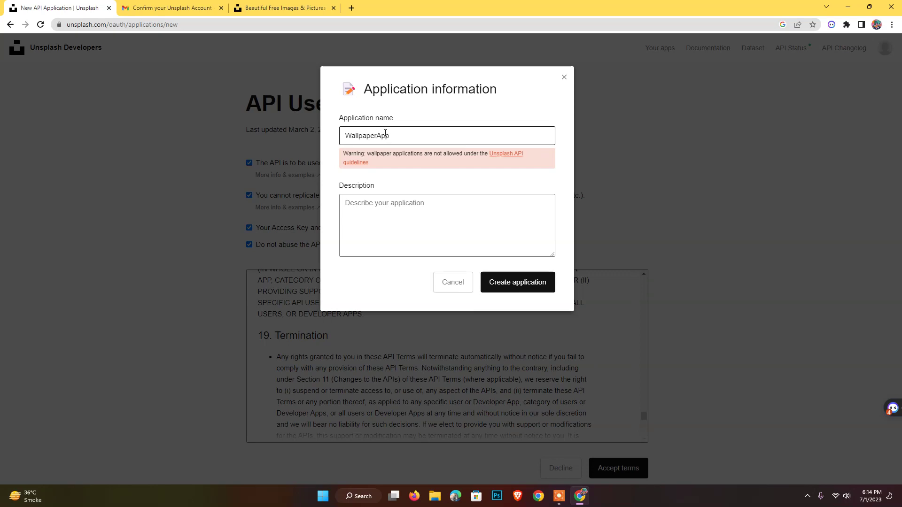
{"action": "type", "text": "F"}
{"action": "key", "text": "BackSpace"}
{"action": "key", "text": "BackSpace"}
{"action": "key", "text": "BackSpace"}
{"action": "key", "text": "BackSpace"}
{"action": "key", "text": "BackSpace"}
{"action": "key", "text": "BackSpace"}
{"action": "key", "text": "BackSpace"}
{"action": "key", "text": "BackSpace"}
{"action": "key", "text": "BackSpace"}
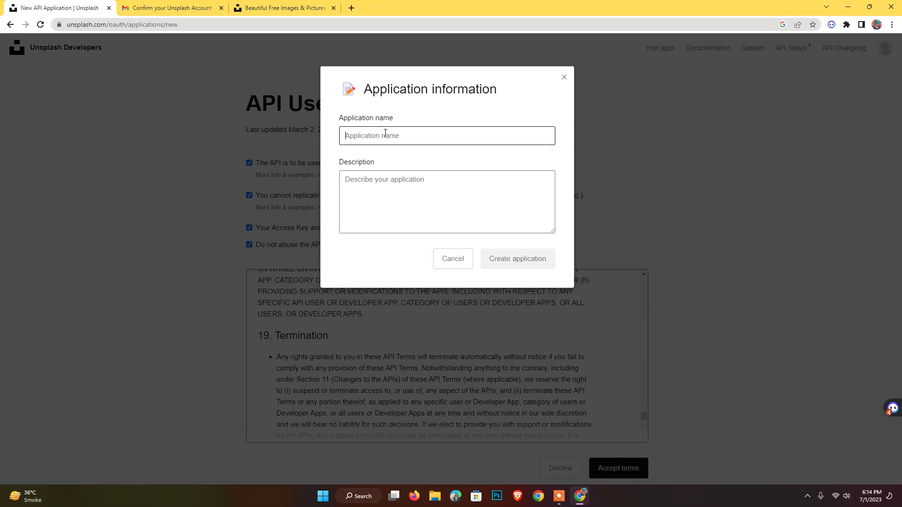
{"action": "type", "text": "Fl"}
{"action": "type", "text": "W"}
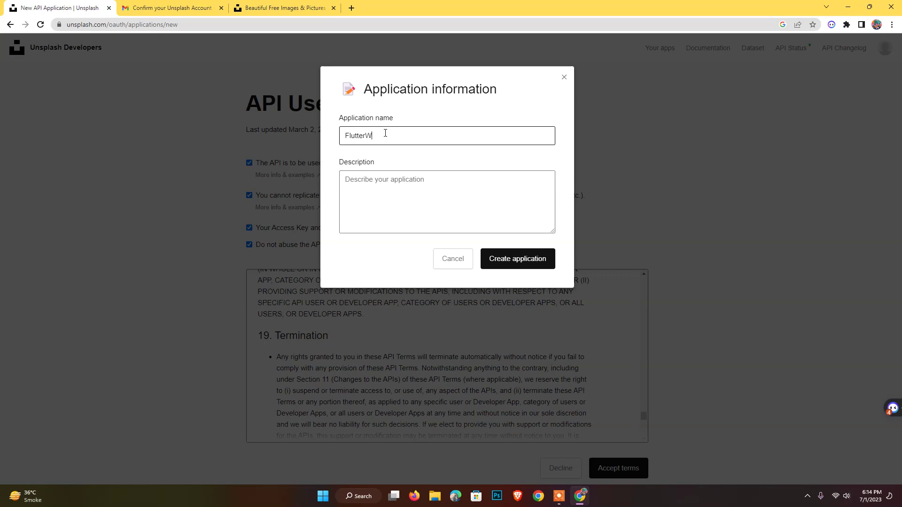
{"action": "type", "text": "per"}
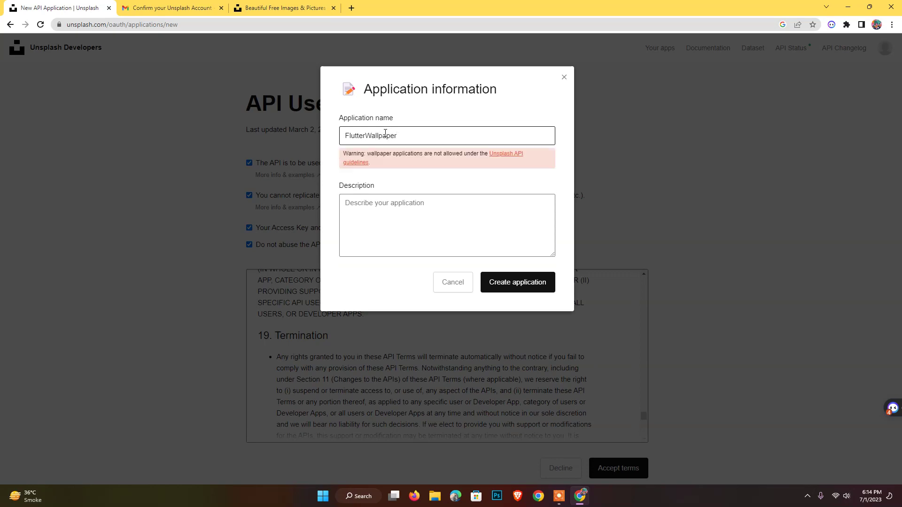
{"action": "key", "text": "BackSpace"}
{"action": "key", "text": "BackSpace"}
{"action": "key", "text": "BackSpace"}
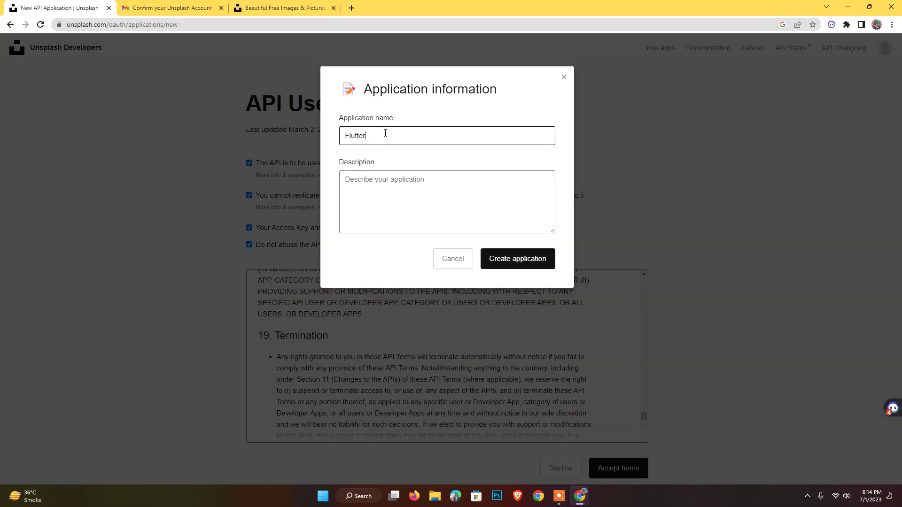
{"action": "type", "text": "Gallery"}
{"action": "left_click", "coordinate": [388, 192]}
{"action": "type", "text": "This"}
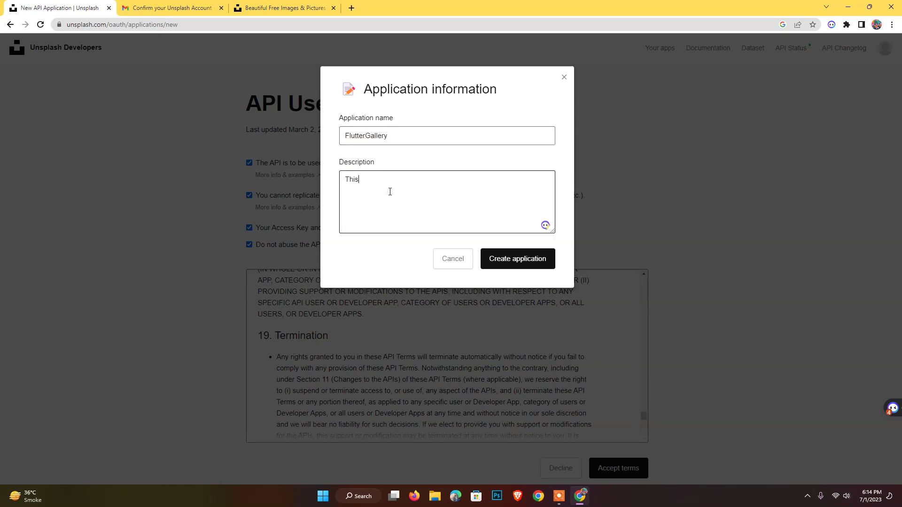
{"action": "type", "text": " is the gallery"}
{"action": "type", "text": " app that we"}
{"action": "type", "text": " can used"}
{"action": "left_click", "coordinate": [538, 259]}
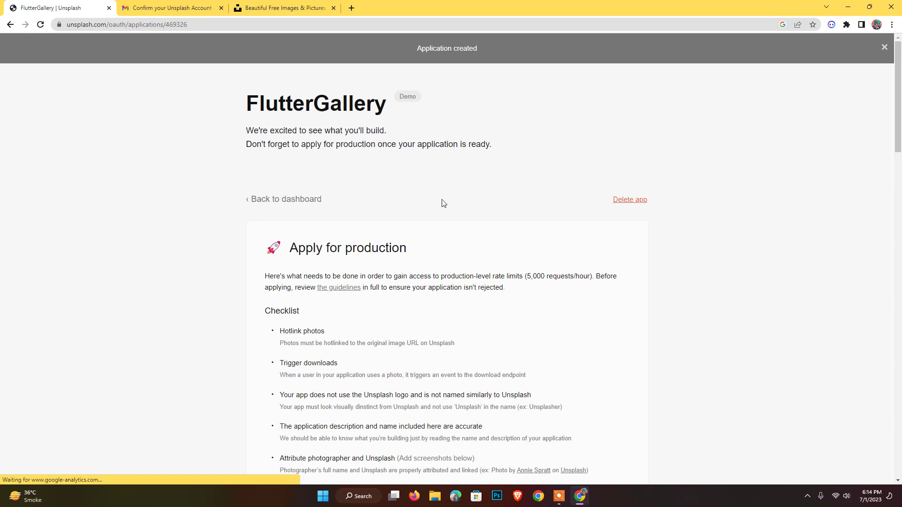
{"action": "scroll", "coordinate": [440, 212], "scroll_direction": "down", "scroll_amount": 4}
{"action": "scroll", "coordinate": [477, 268], "scroll_direction": "down", "scroll_amount": 1}
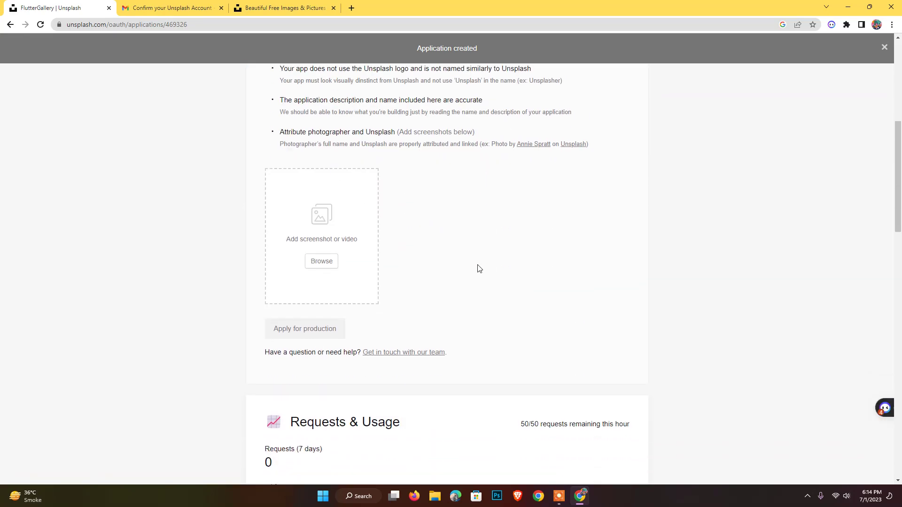
{"action": "scroll", "coordinate": [477, 268], "scroll_direction": "down", "scroll_amount": 1}
{"action": "scroll", "coordinate": [474, 267], "scroll_direction": "down", "scroll_amount": 1}
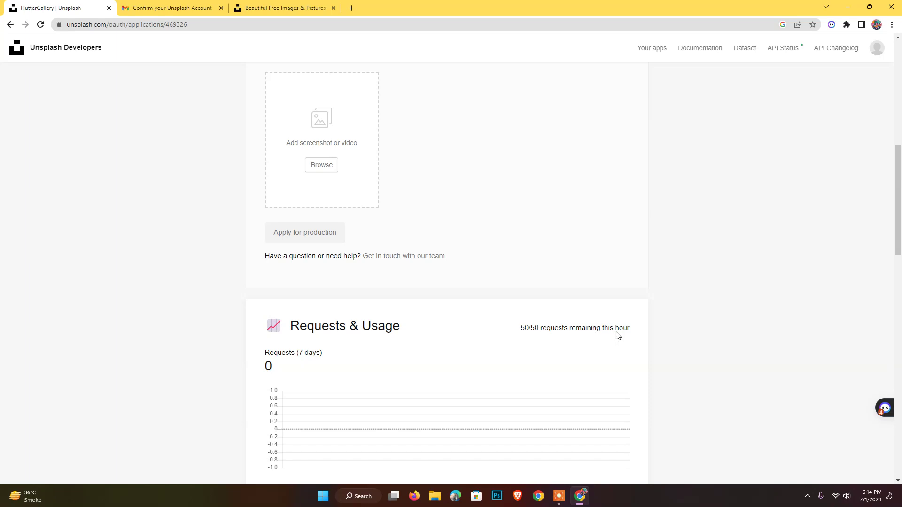
{"action": "scroll", "coordinate": [517, 339], "scroll_direction": "down", "scroll_amount": 1}
{"action": "scroll", "coordinate": [518, 339], "scroll_direction": "down", "scroll_amount": 1}
{"action": "scroll", "coordinate": [517, 338], "scroll_direction": "down", "scroll_amount": 1}
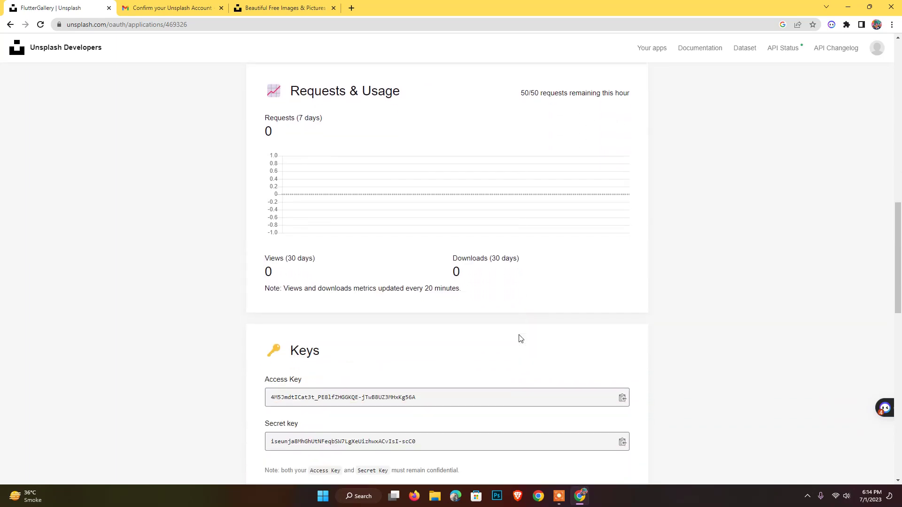
{"action": "scroll", "coordinate": [496, 325], "scroll_direction": "up", "scroll_amount": 3}
{"action": "scroll", "coordinate": [469, 319], "scroll_direction": "up", "scroll_amount": 2}
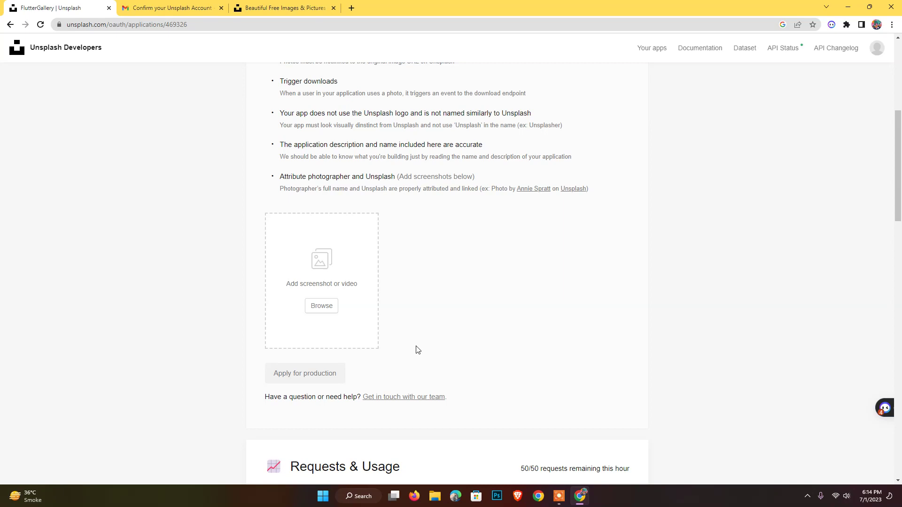
{"action": "scroll", "coordinate": [437, 335], "scroll_direction": "down", "scroll_amount": 10}
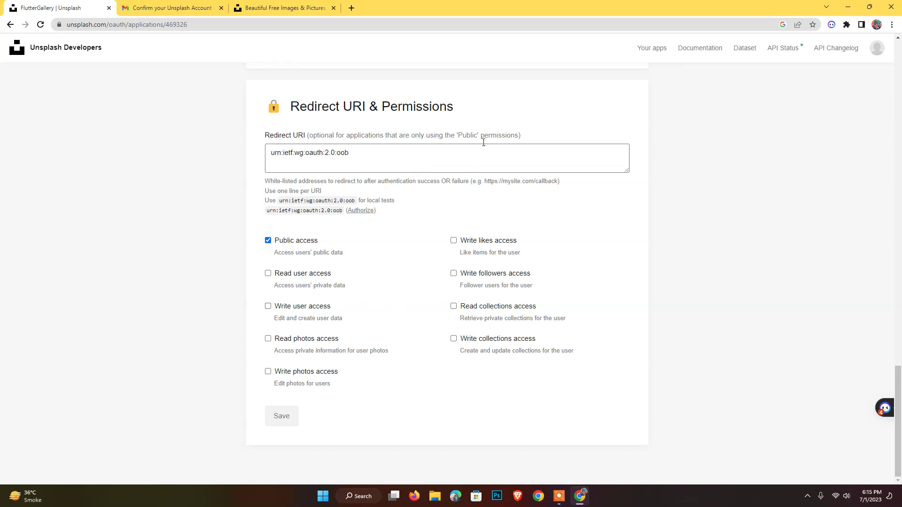
Go to the Unsplash API Status page after reviewing FlutterGallery's keys and redirect URI permissions.
{"action": "left_click", "coordinate": [792, 56]}
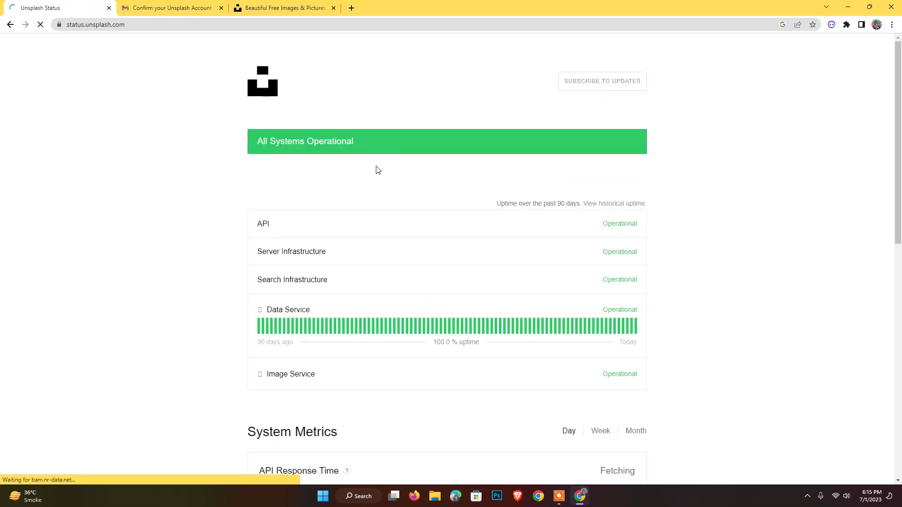
{"action": "scroll", "coordinate": [298, 350], "scroll_direction": "down", "scroll_amount": 4}
{"action": "scroll", "coordinate": [437, 289], "scroll_direction": "down", "scroll_amount": 4}
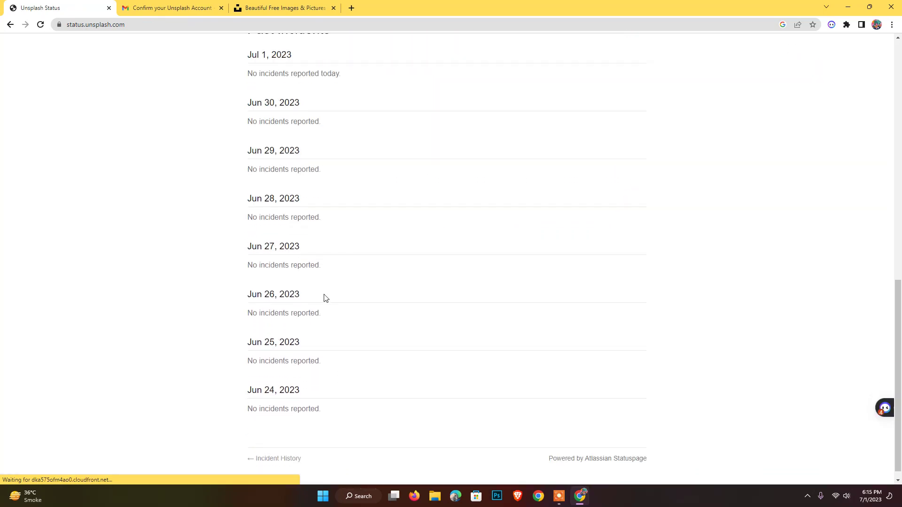
{"action": "scroll", "coordinate": [725, 191], "scroll_direction": "up", "scroll_amount": 3}
{"action": "scroll", "coordinate": [721, 163], "scroll_direction": "up", "scroll_amount": 5}
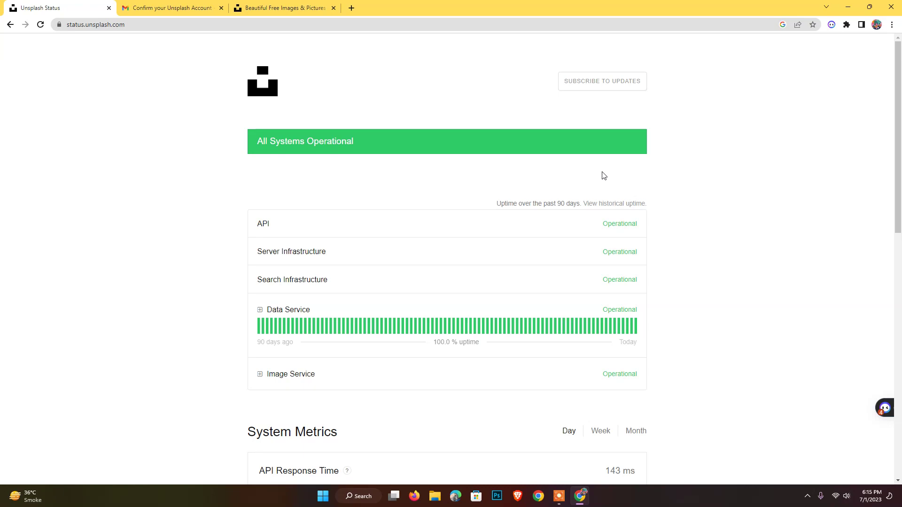